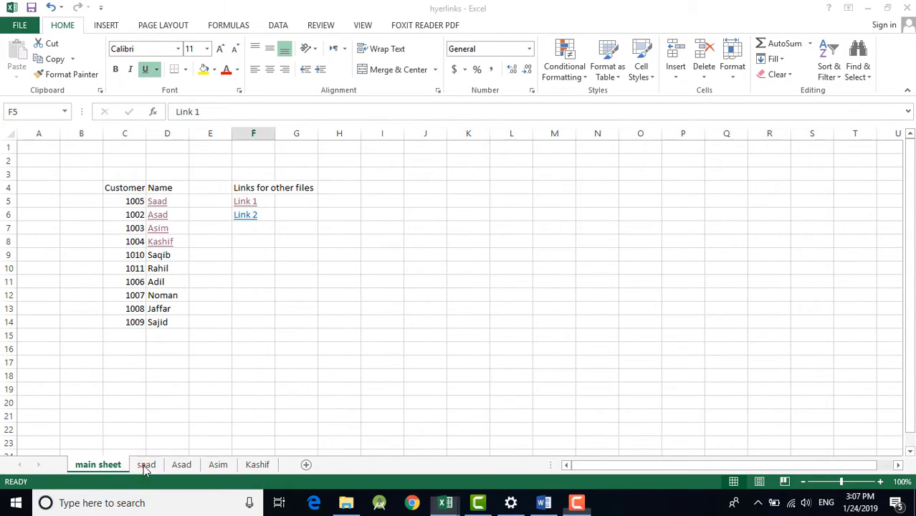
Look through the individual customer sheets and return to the main sheet
click(182, 466)
click(219, 466)
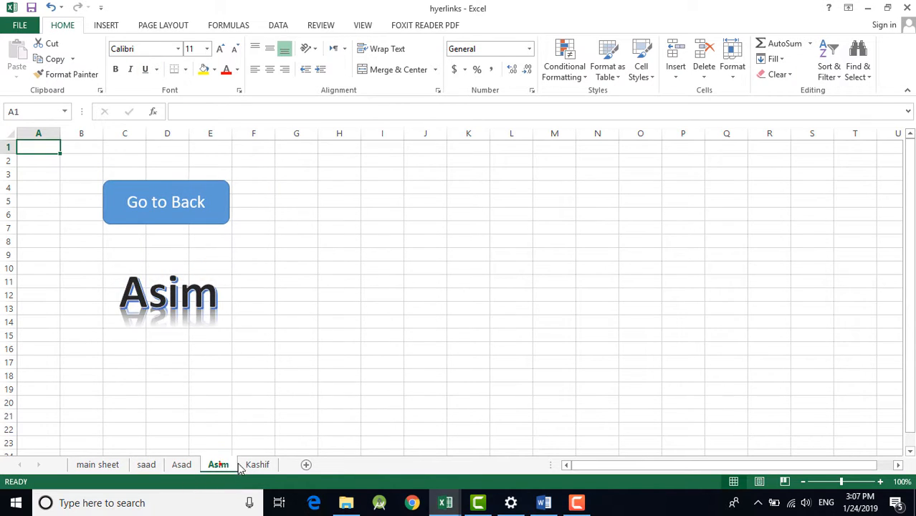
click(259, 465)
click(182, 465)
click(218, 466)
click(146, 465)
click(99, 466)
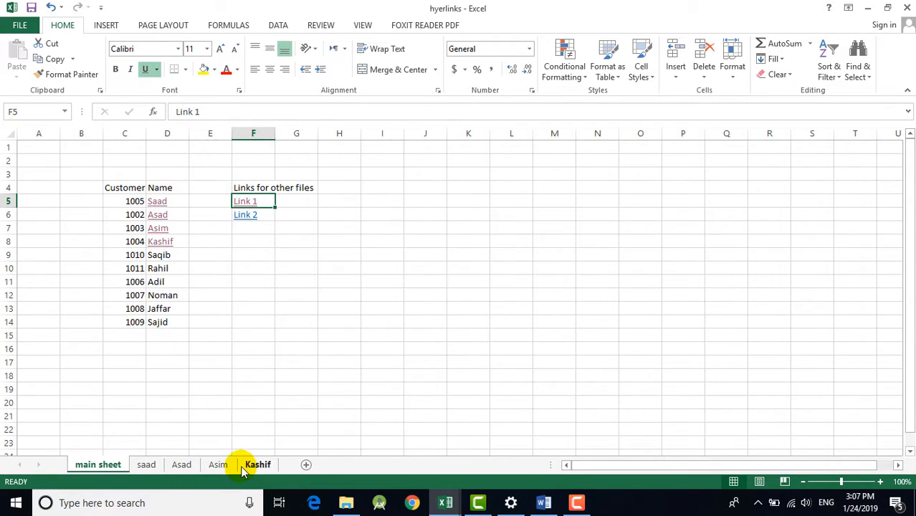
Test the four customer-name hyperlinks in D5:D8, returning to the main sheet after each one
click(159, 206)
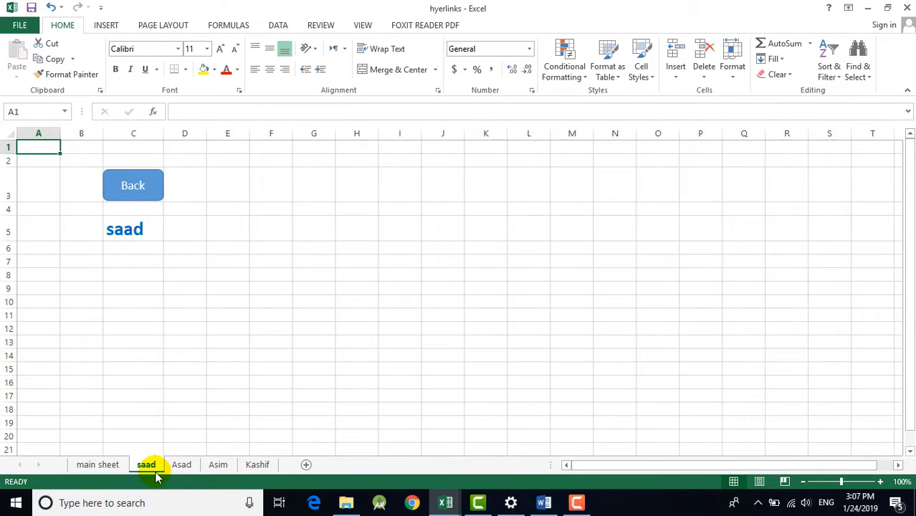
click(114, 470)
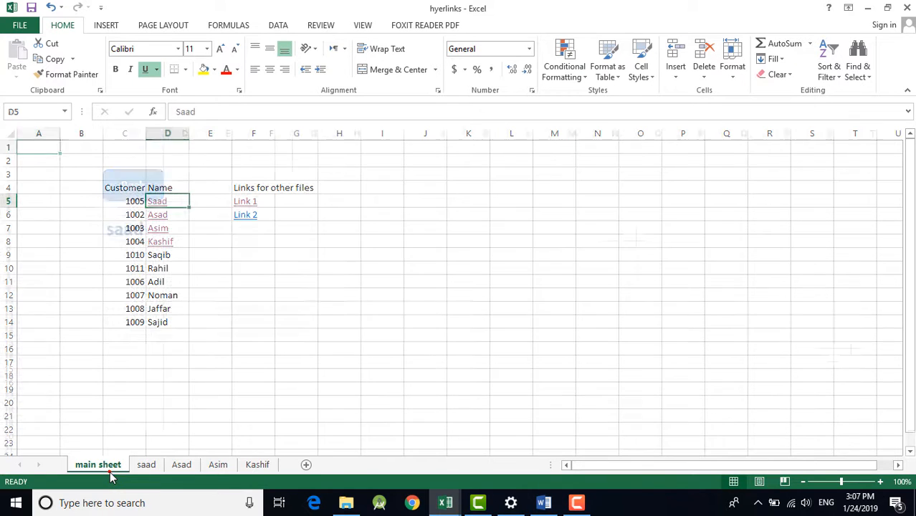
click(157, 218)
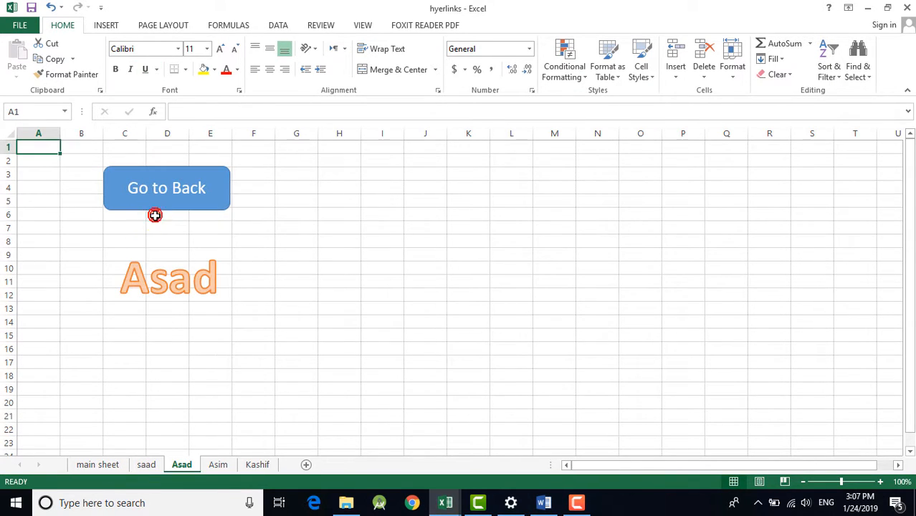
click(90, 465)
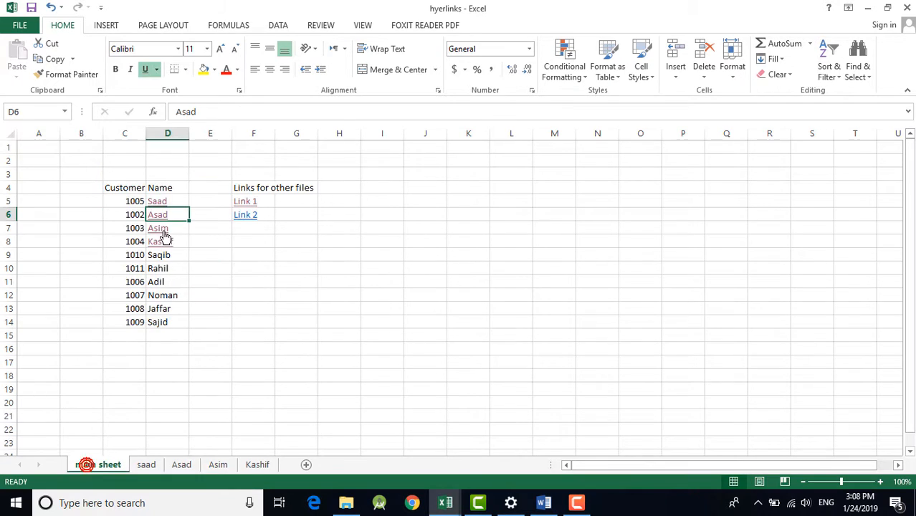
click(155, 228)
click(86, 464)
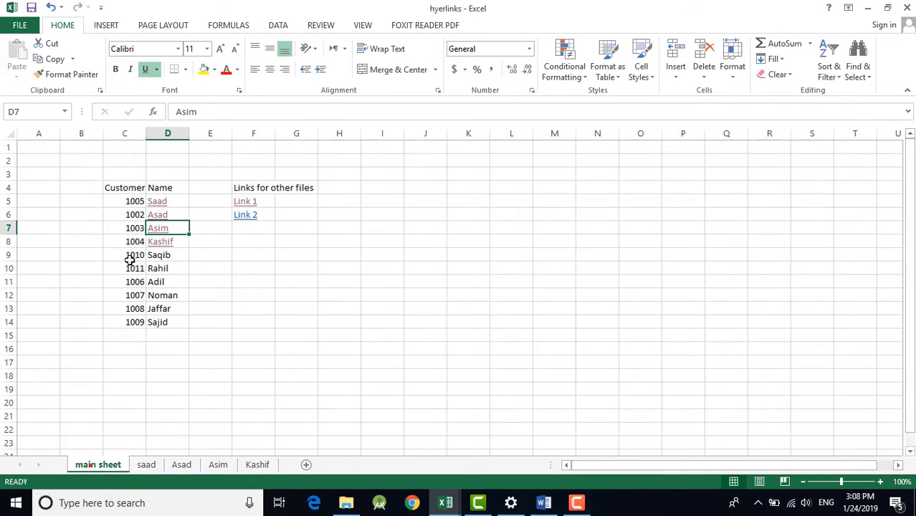
click(166, 241)
click(91, 465)
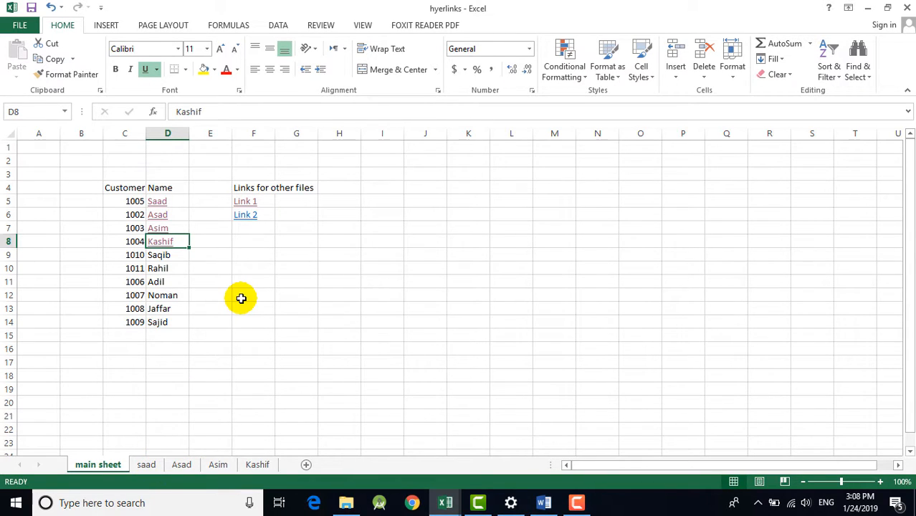
Follow the D5 and D8 customer hyperlinks and return from each sheet with its back shape
click(155, 202)
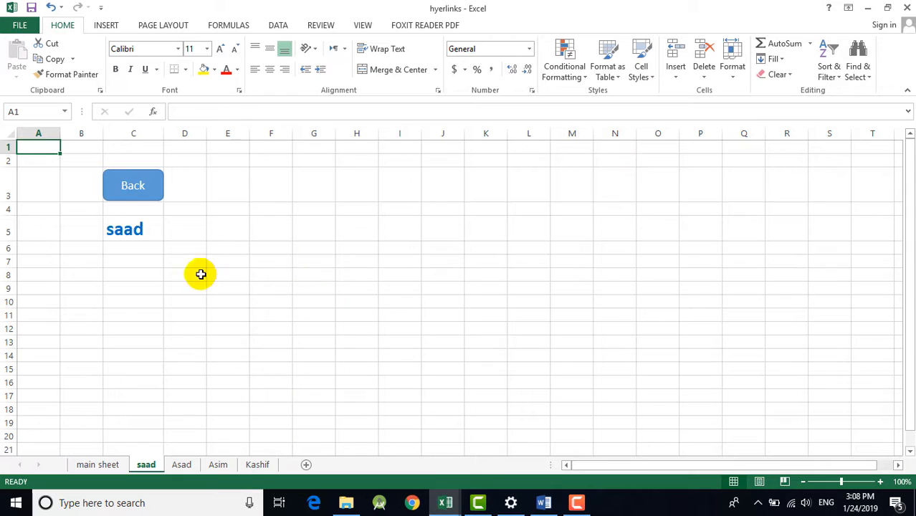
click(147, 187)
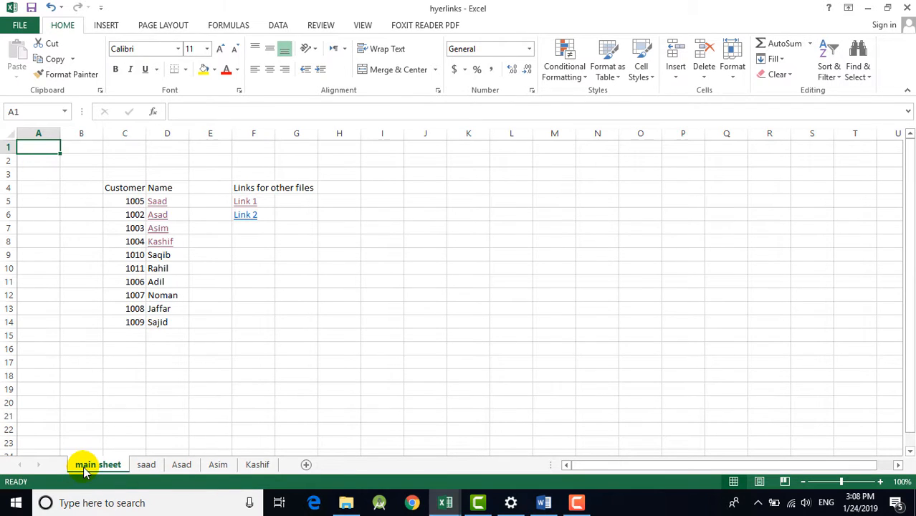
click(159, 243)
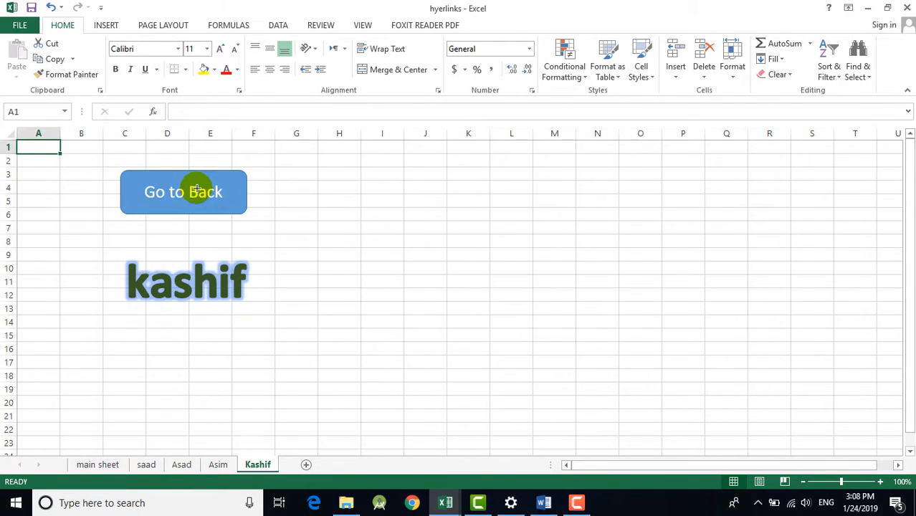
click(199, 189)
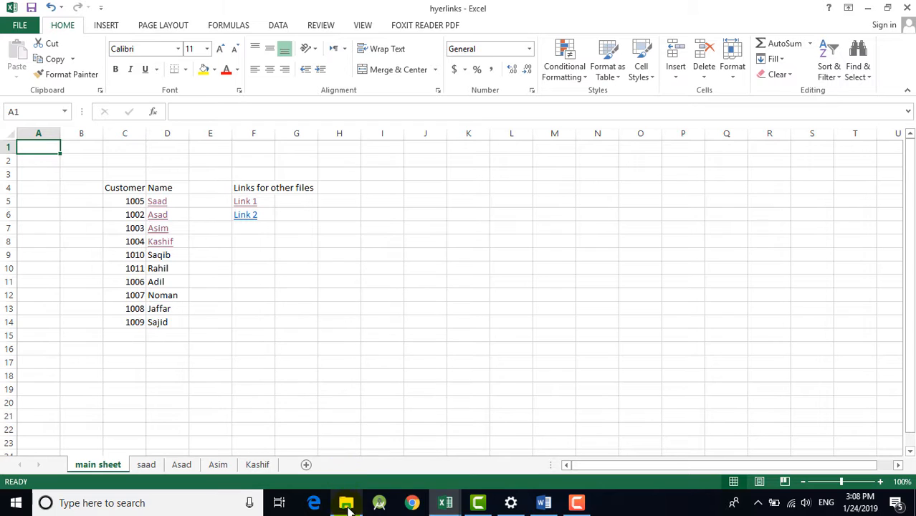
Open the external workbooks through Link 1 and Link 2, returning to the hyerlinks workbook through each file's linked banner
click(247, 205)
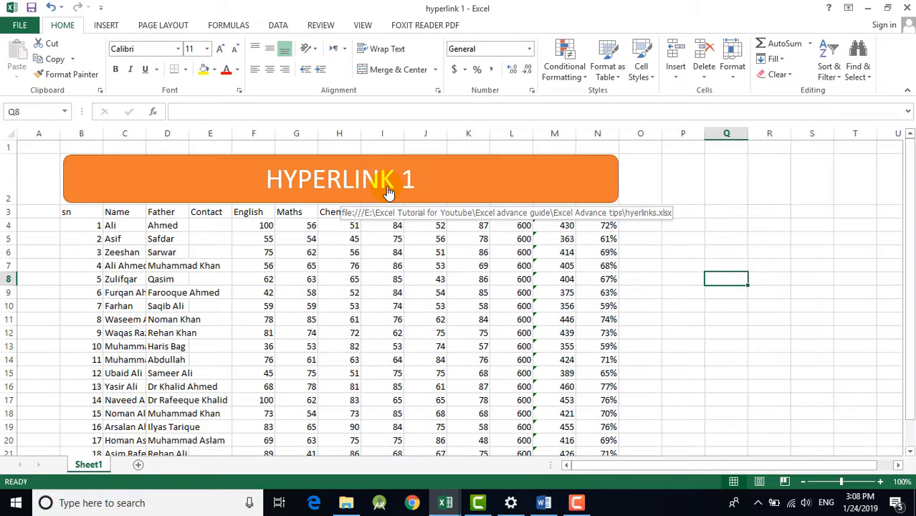
click(449, 174)
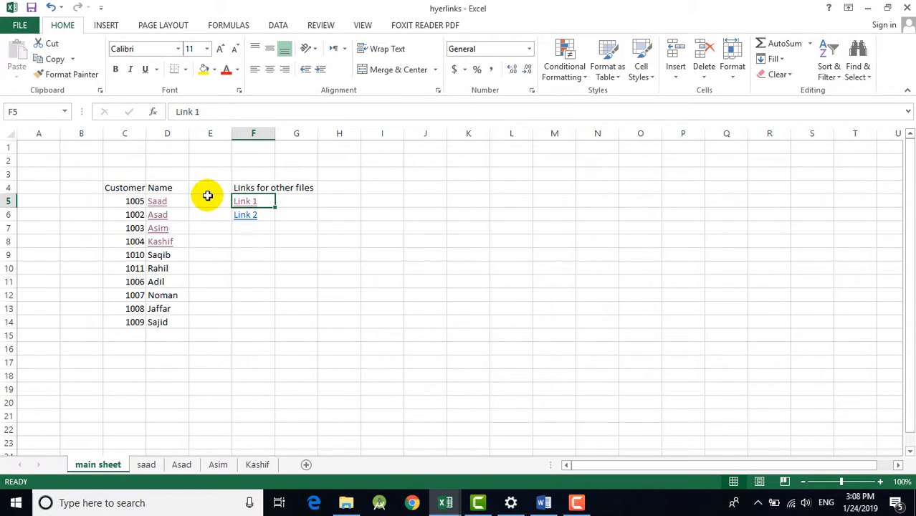
click(249, 223)
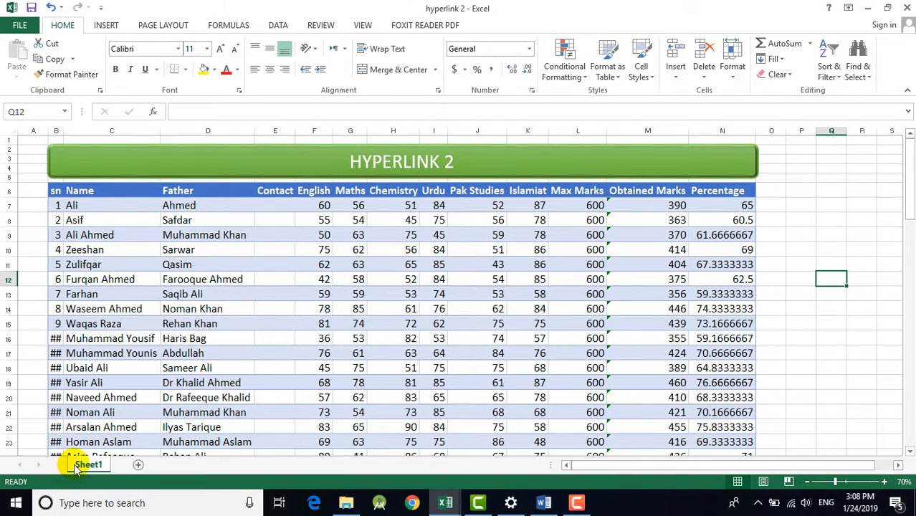
click(486, 169)
click(364, 244)
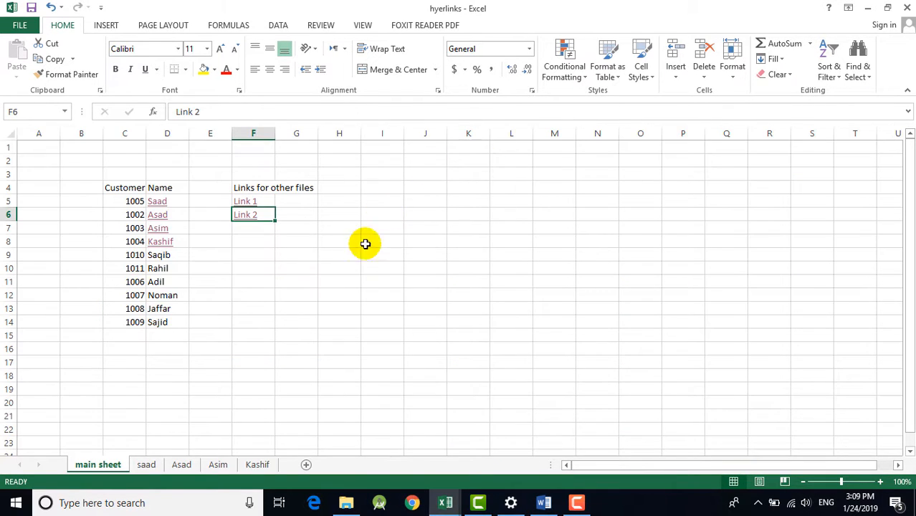
Copy the range C4:G16 of the main sheet and create a blank workbook
click(264, 360)
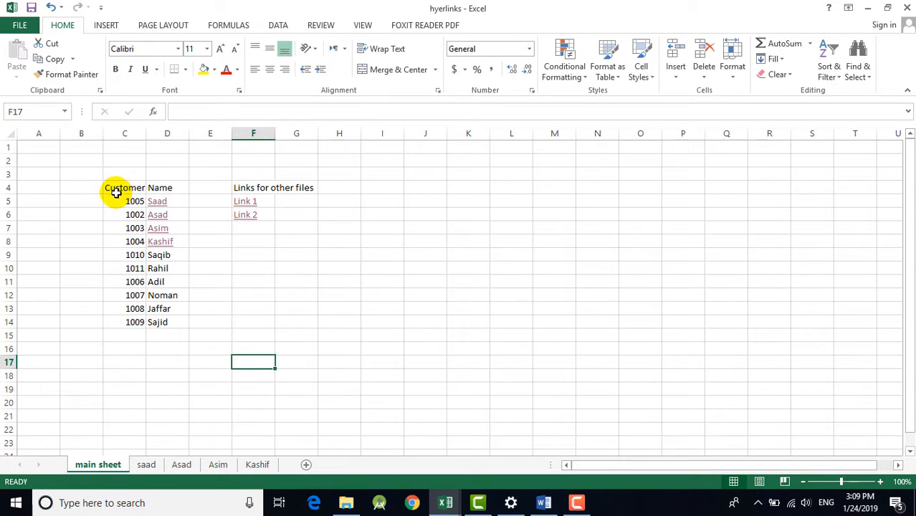
drag(111, 188, 295, 347)
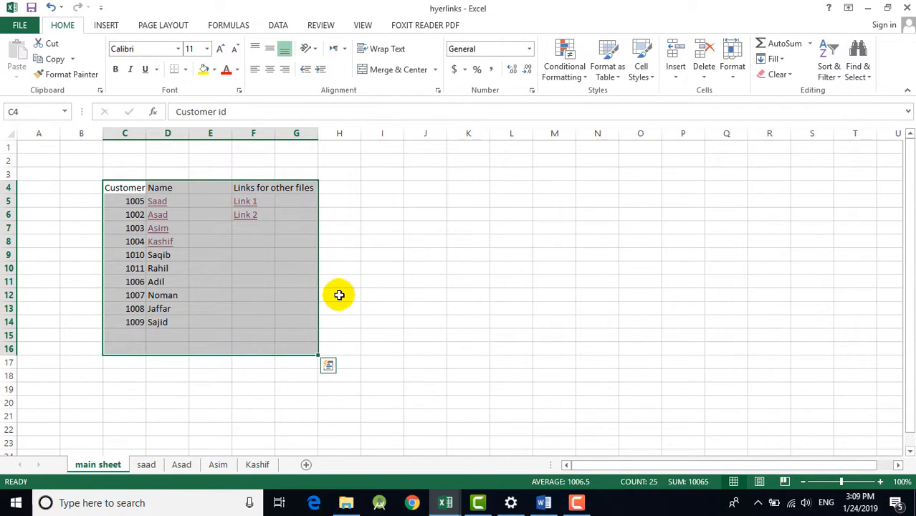
key(ctrl+c)
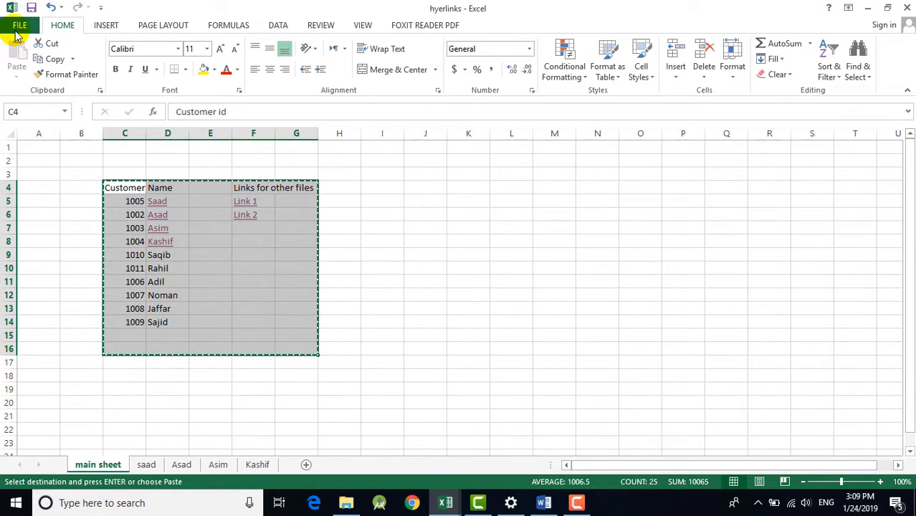
click(19, 26)
click(51, 83)
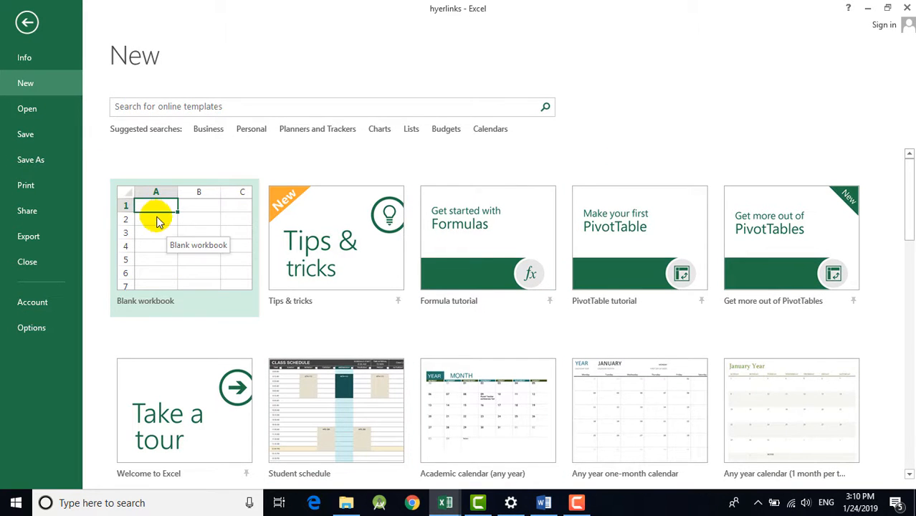
click(172, 280)
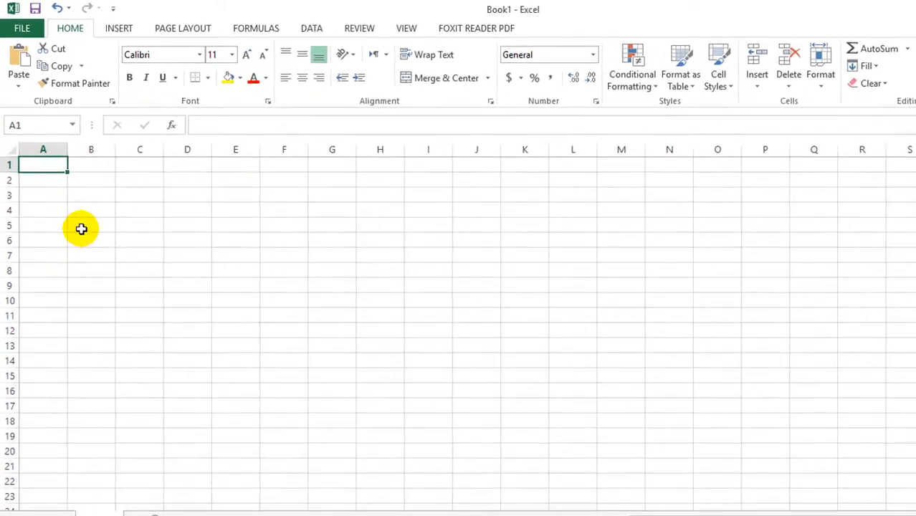
Paste the copied range at B5 of the blank workbook as values and number formatting
click(81, 200)
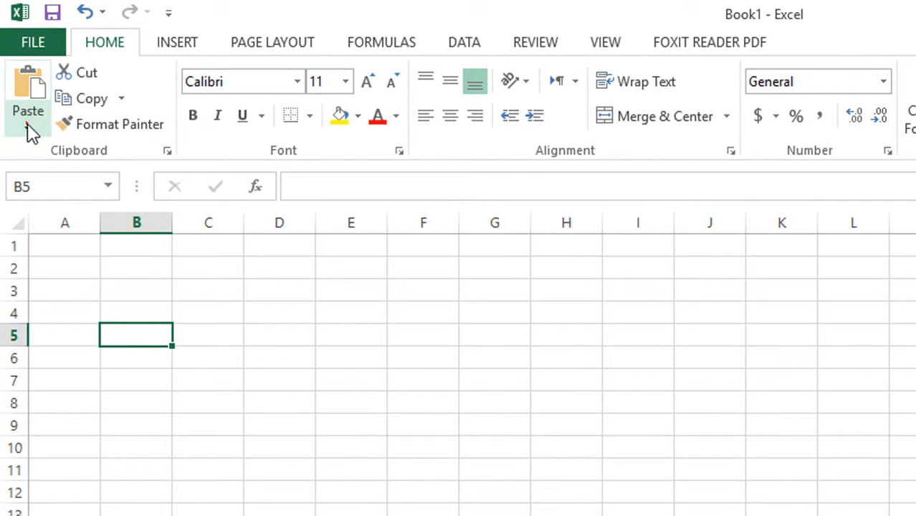
click(27, 129)
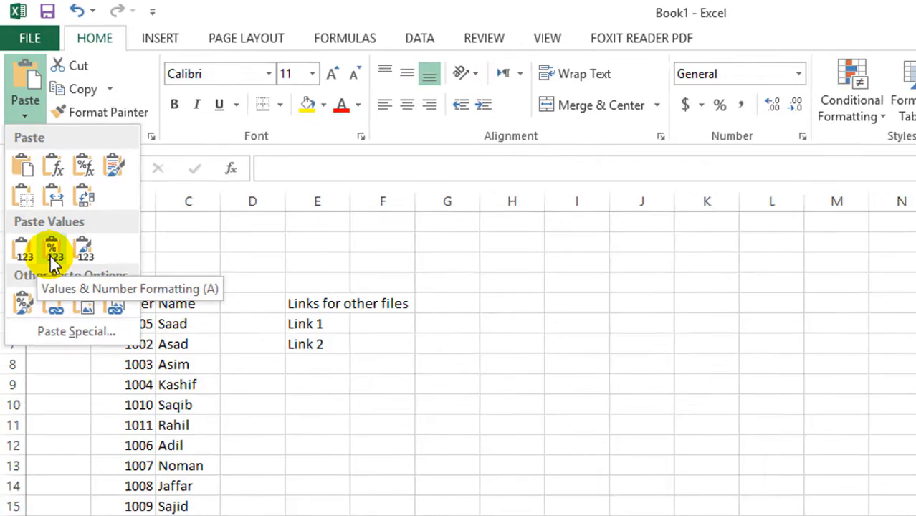
click(61, 287)
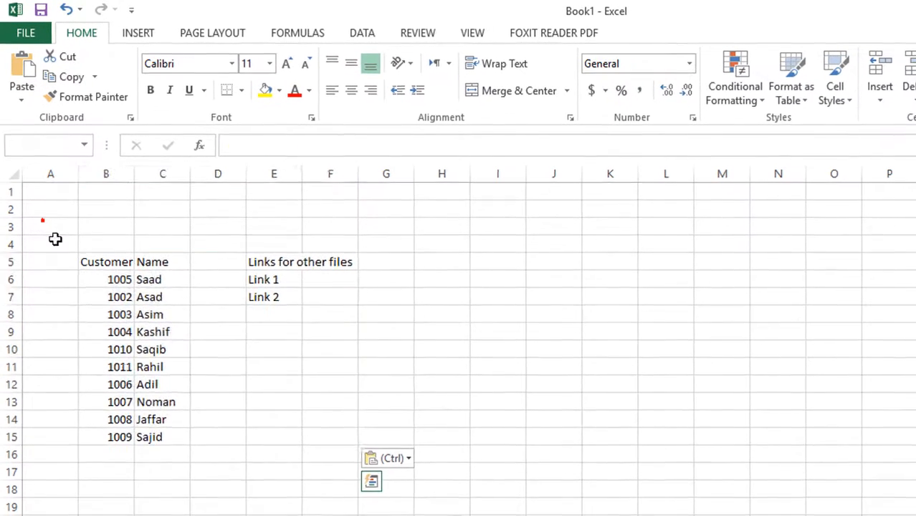
click(699, 470)
click(158, 280)
click(159, 311)
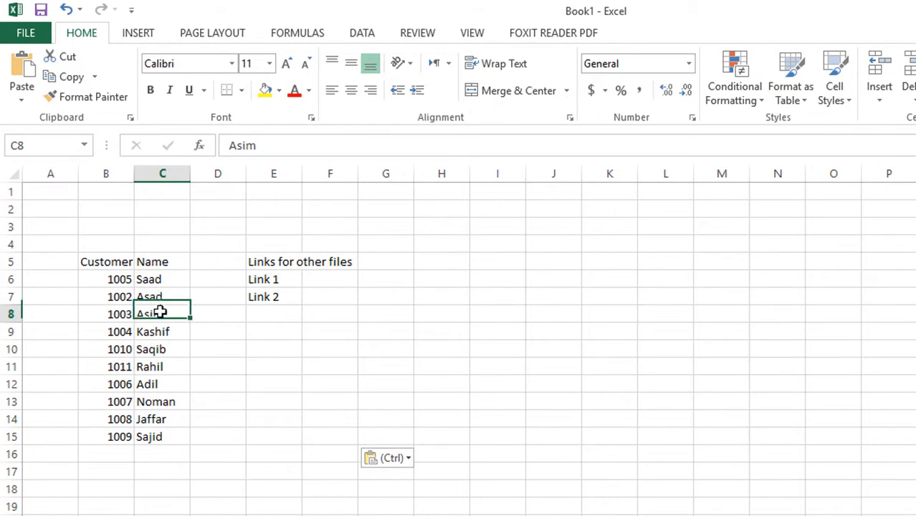
click(156, 333)
click(157, 372)
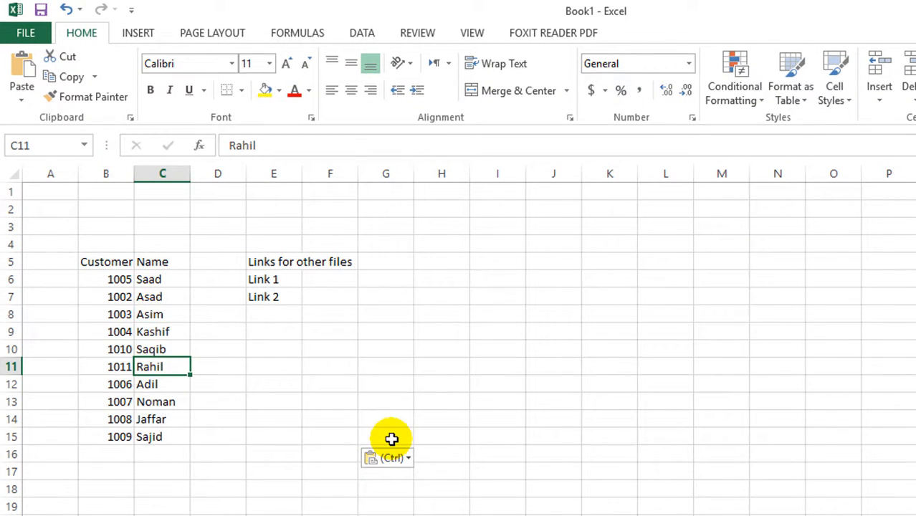
click(256, 331)
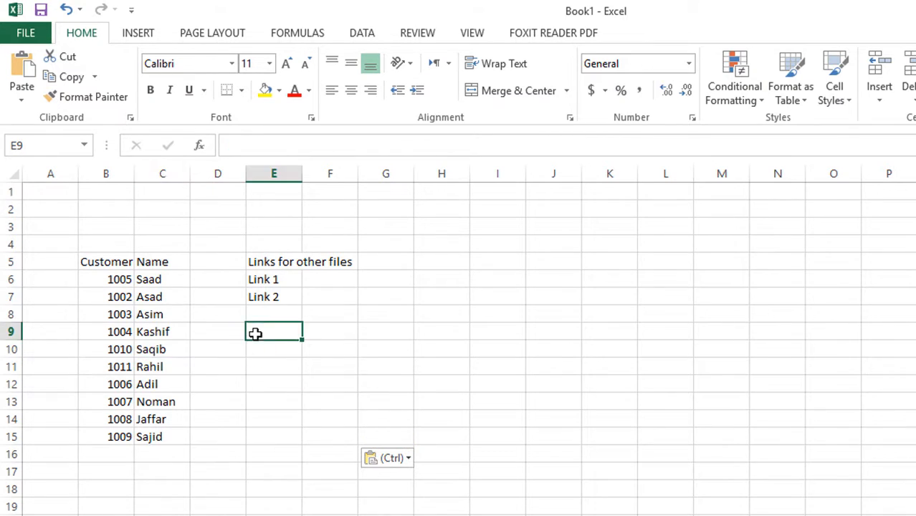
Add four blank worksheets, Sheet2 to Sheet5, after Sheet1
click(151, 281)
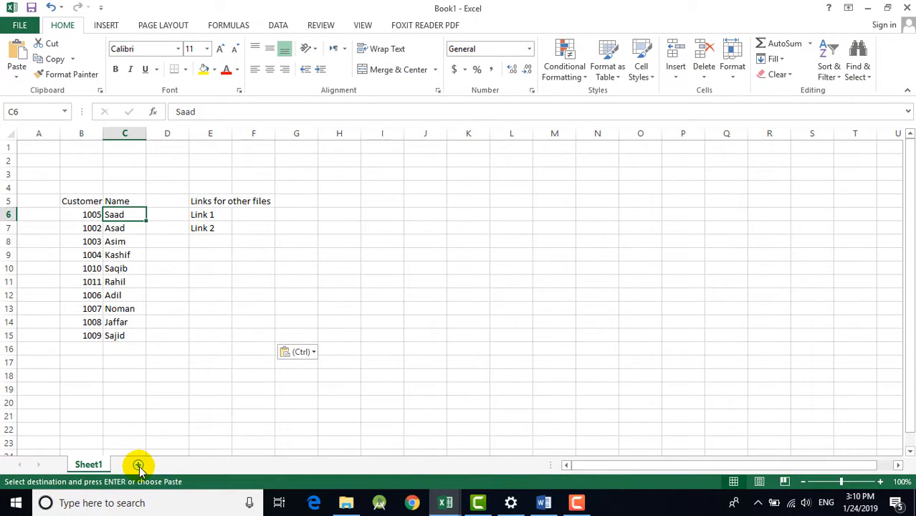
click(138, 465)
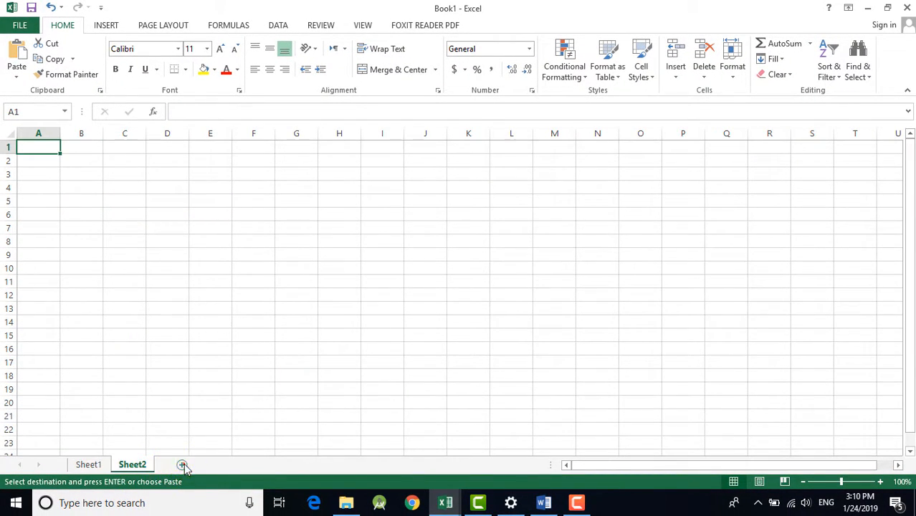
click(182, 465)
click(226, 466)
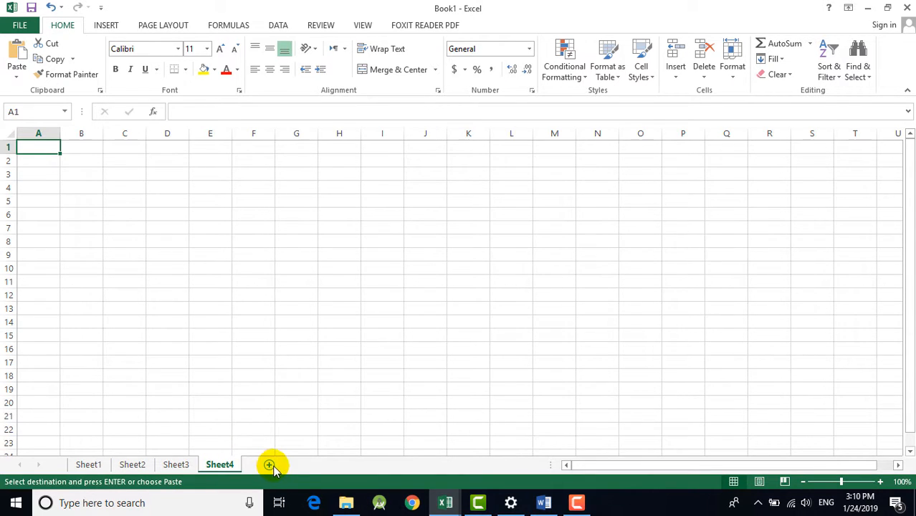
click(269, 465)
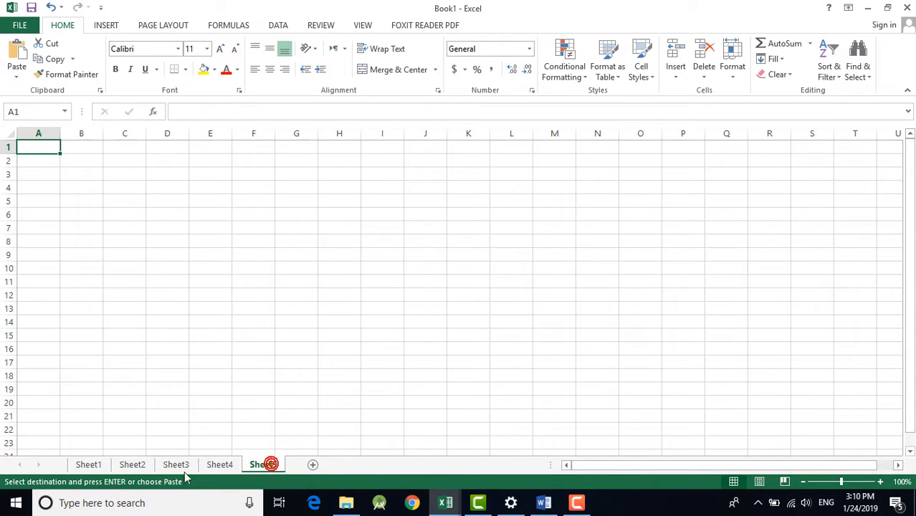
Replace the first four names in C6:C9 of Sheet1 with Sheet2, Sheet3, Sheet4 and Sheet5
click(89, 464)
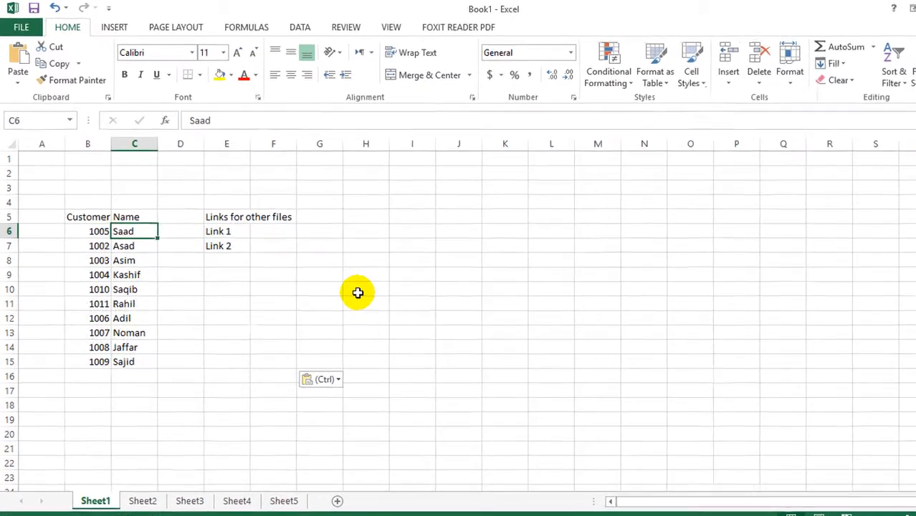
text(Sheet2)
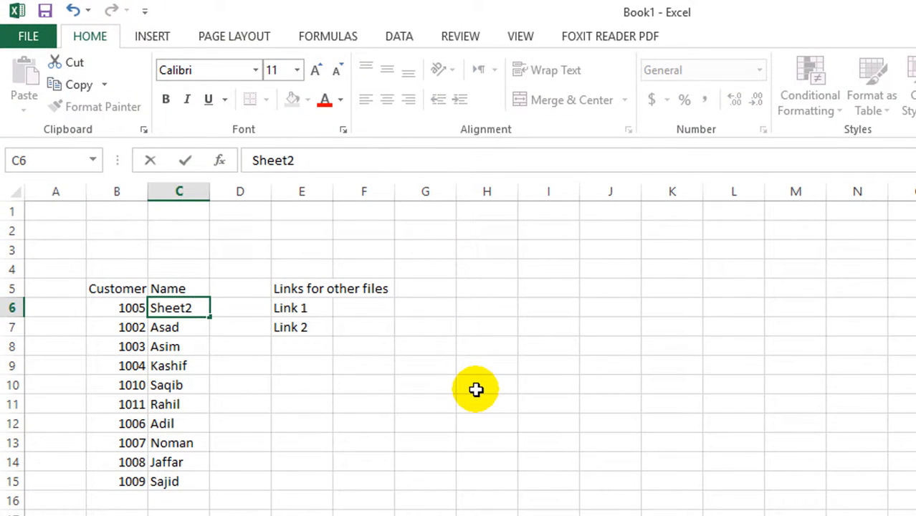
key(Return)
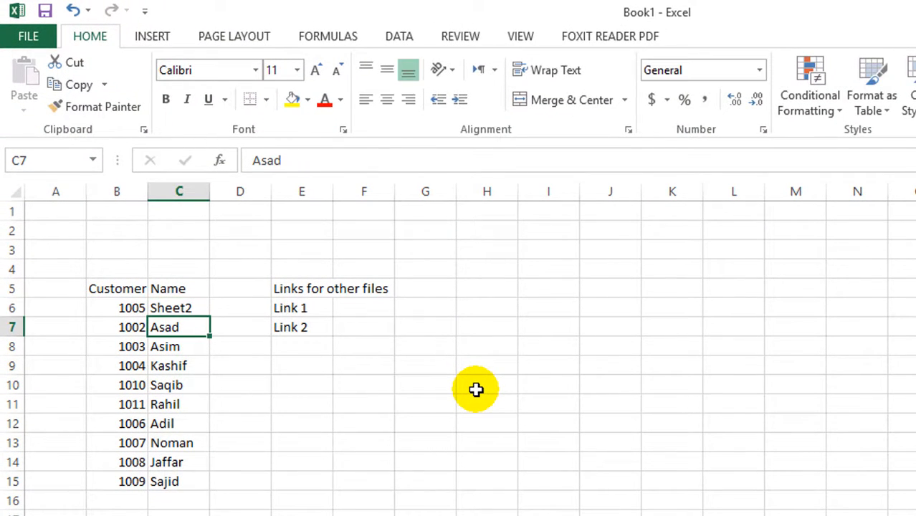
text(Sh)
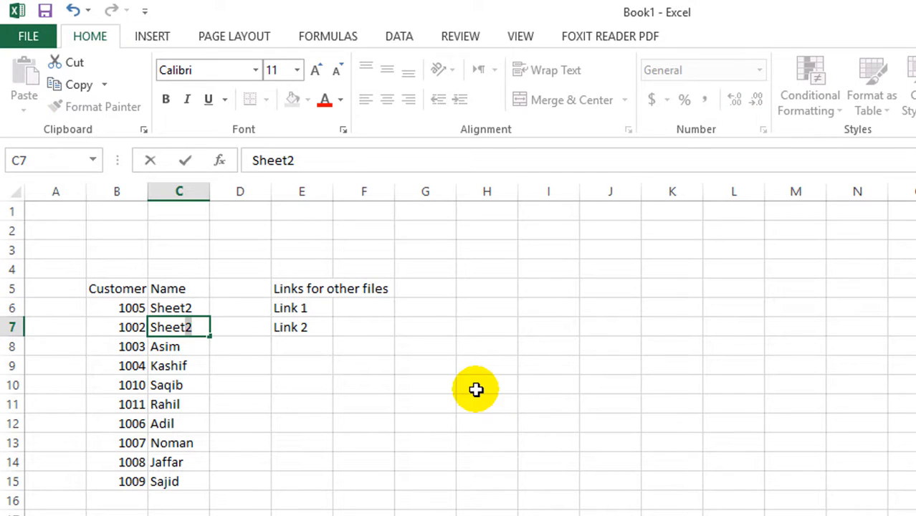
text(eet3)
key(Return)
text(Shee)
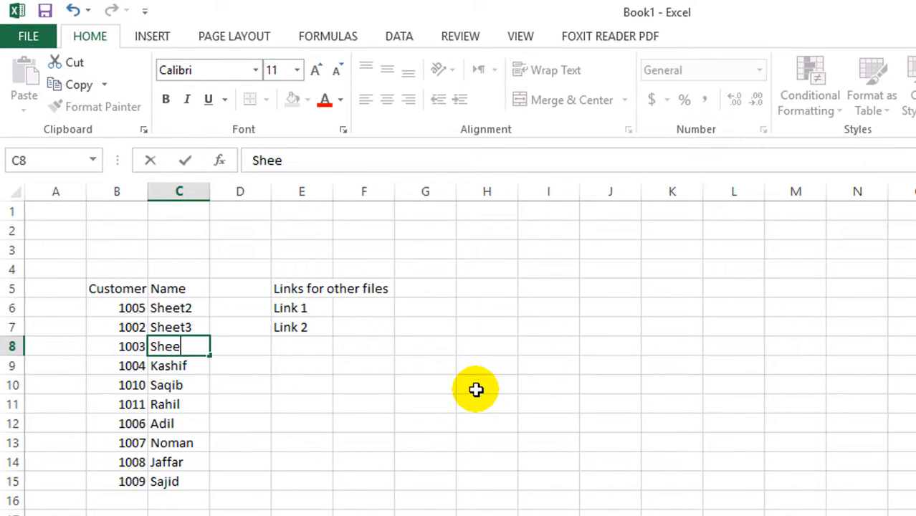
text(t4)
key(Return)
text(Sheet)
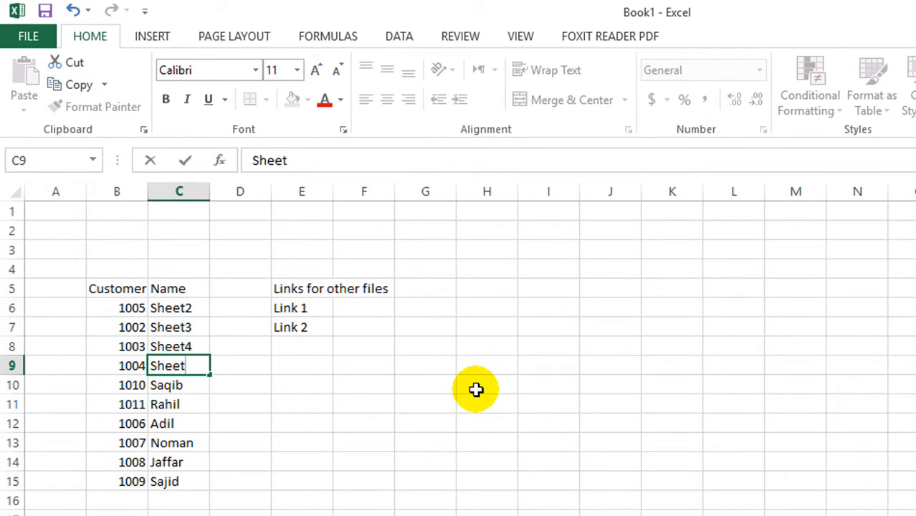
text(5)
click(451, 387)
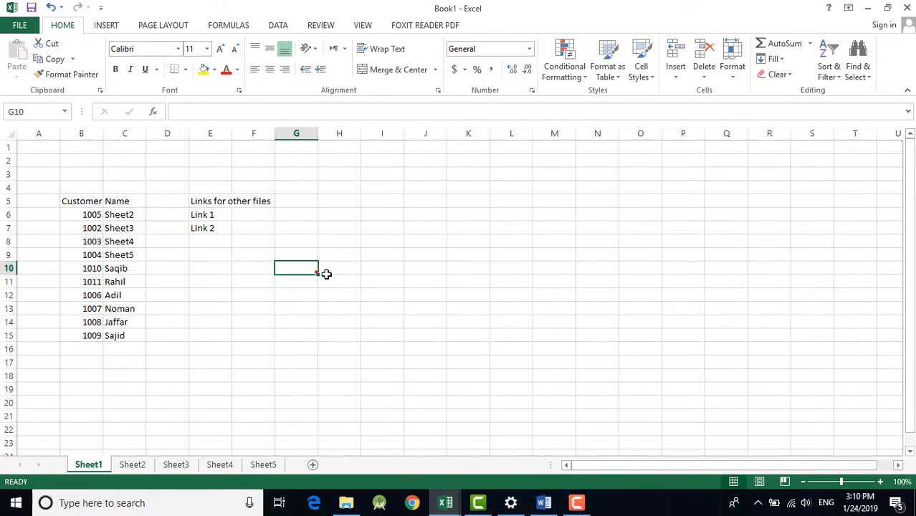
Draw a rounded rectangle about 2.96" wide and 0.72" high over rows 3 to 6 of Sheet2 and label it "Go Back"
click(131, 465)
click(181, 226)
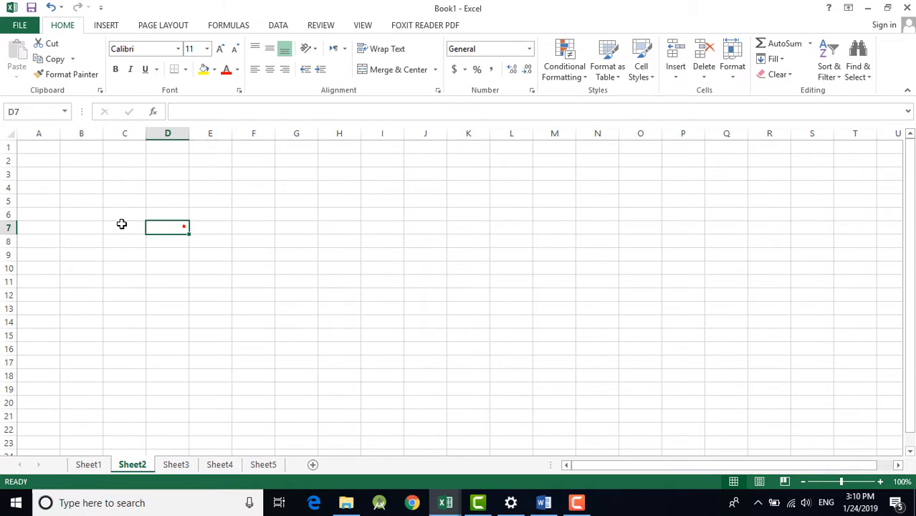
click(122, 225)
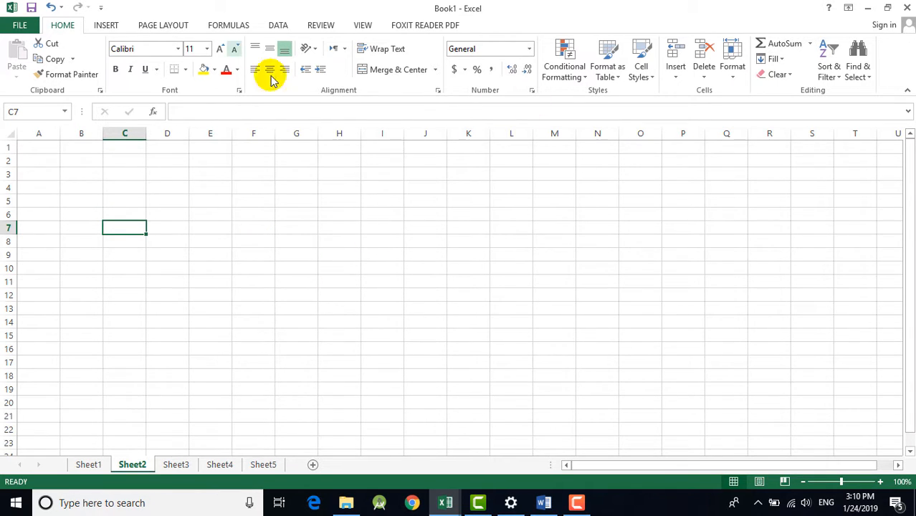
click(109, 25)
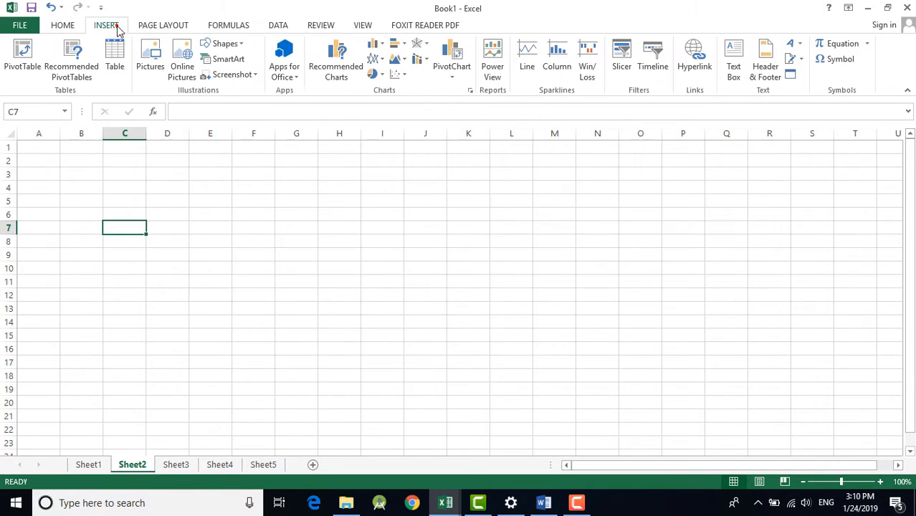
click(243, 46)
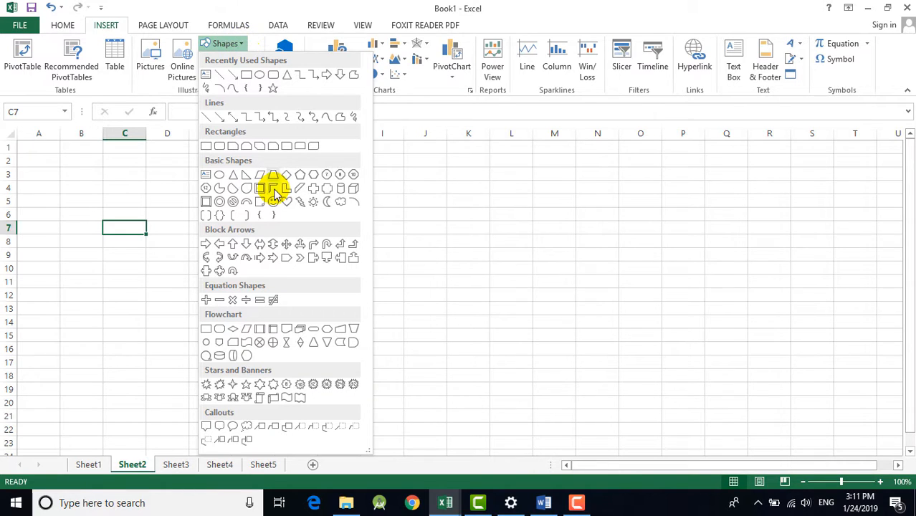
click(273, 76)
mouse_move(142, 168)
mouse_down()
mouse_move(303, 219)
mouse_move(342, 213)
mouse_move(333, 214)
mouse_up()
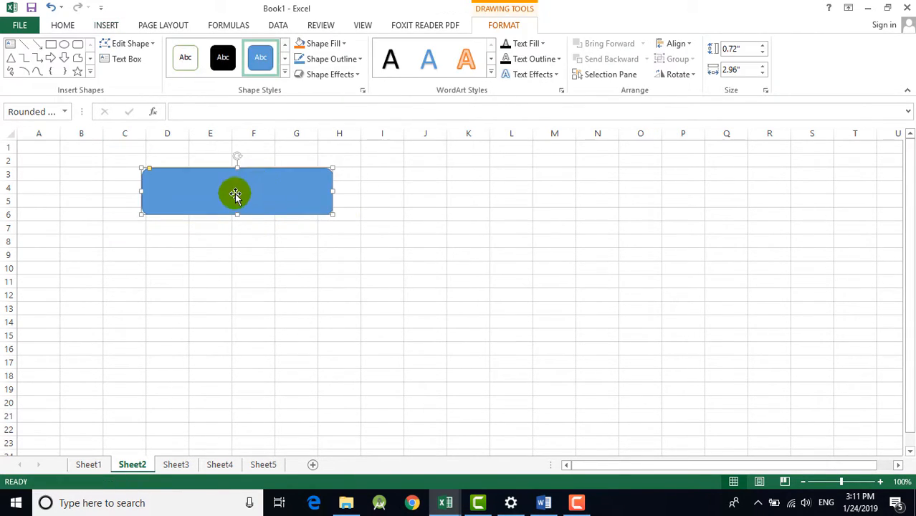
right_click(237, 194)
click(284, 269)
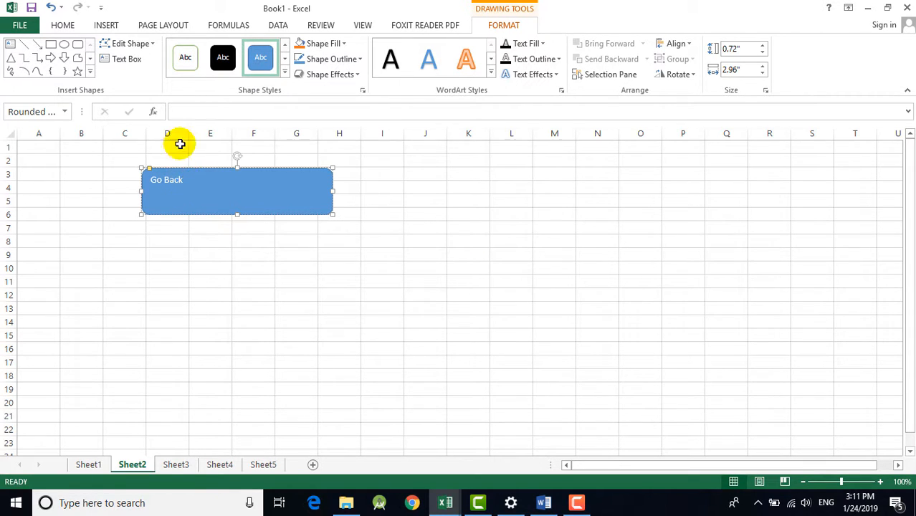
Enlarge the Go Back text to size 24 and centre it horizontally and vertically in the shape
click(63, 25)
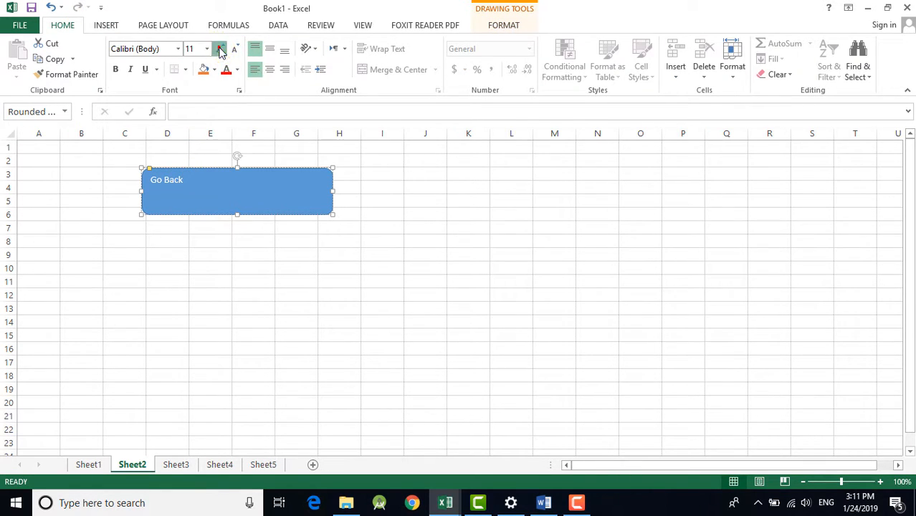
triple_click(178, 180)
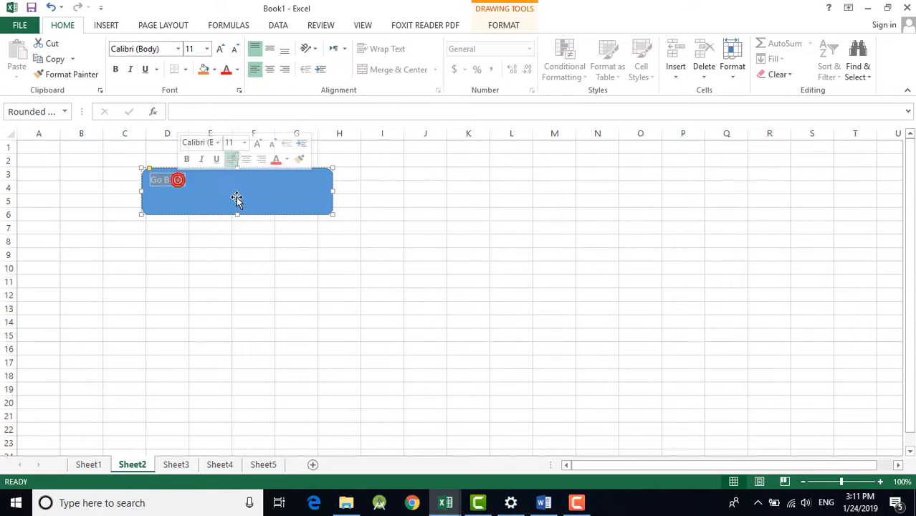
click(220, 48)
click(220, 49)
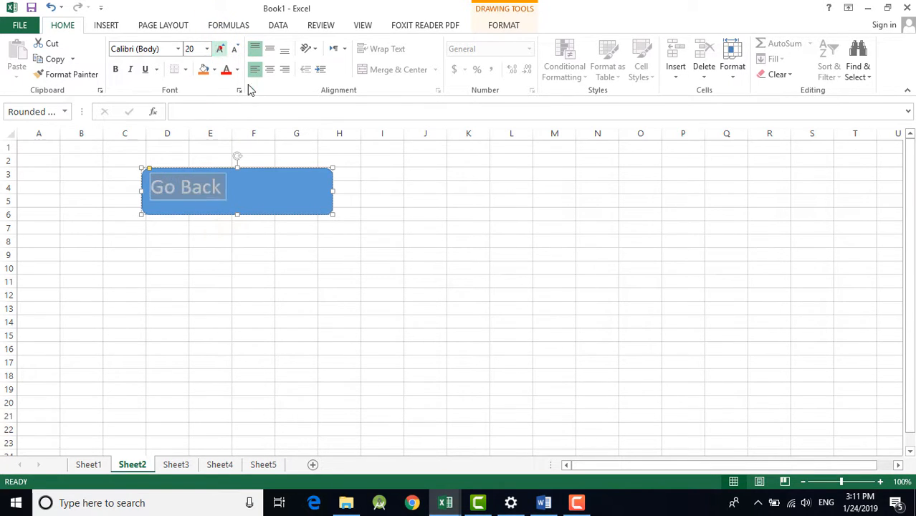
click(270, 48)
click(270, 69)
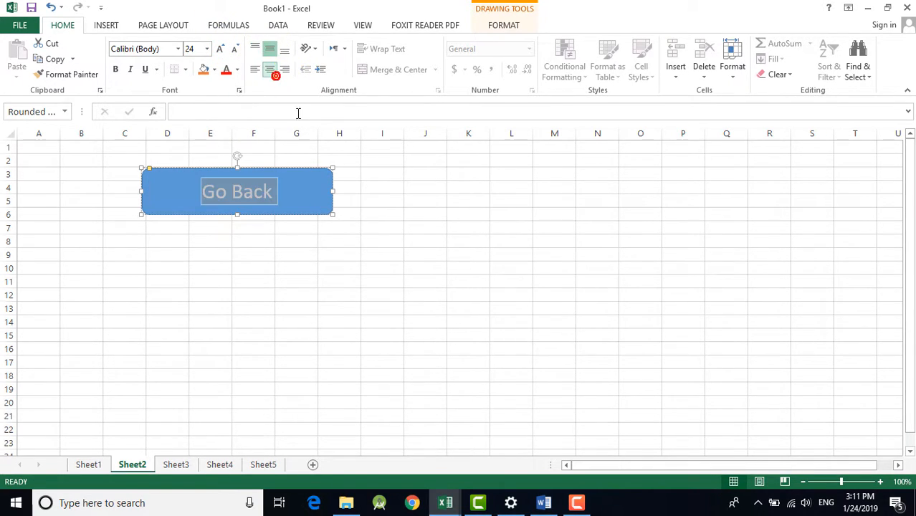
click(421, 207)
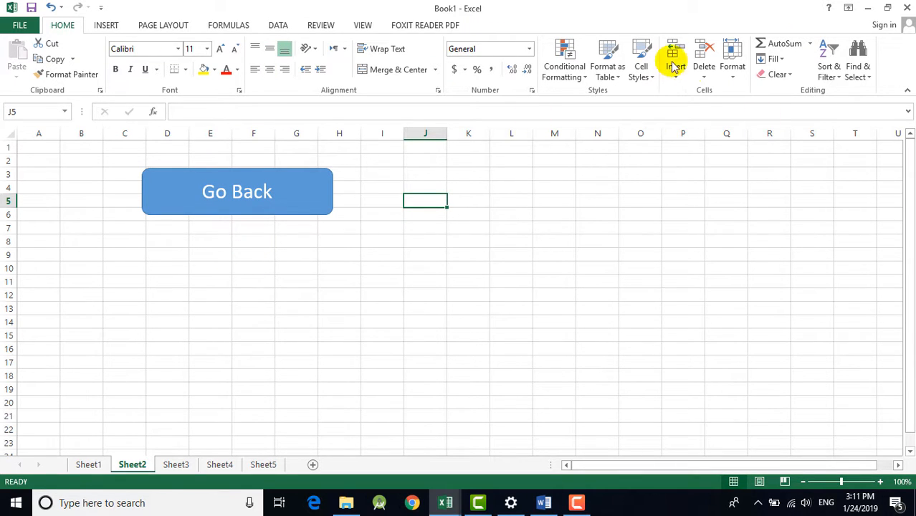
Insert solid black WordArt reading "sheet 2" on Sheet2
click(104, 26)
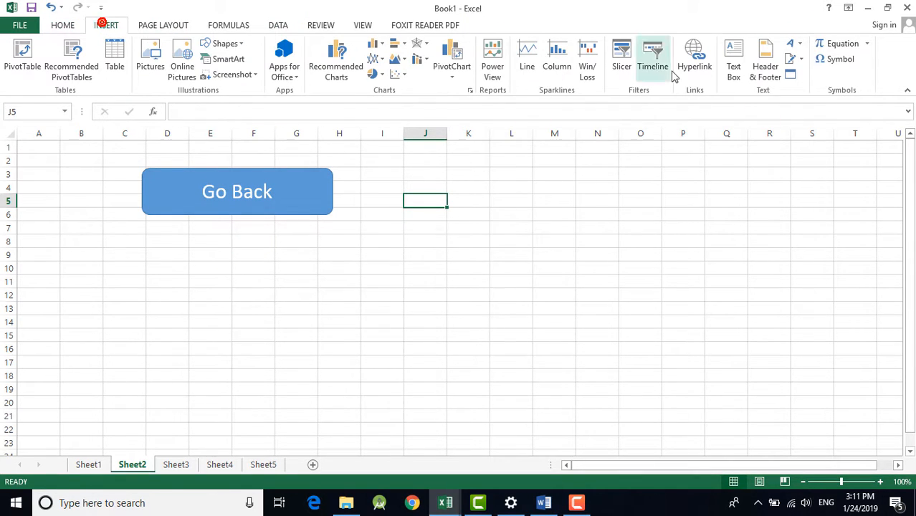
click(799, 45)
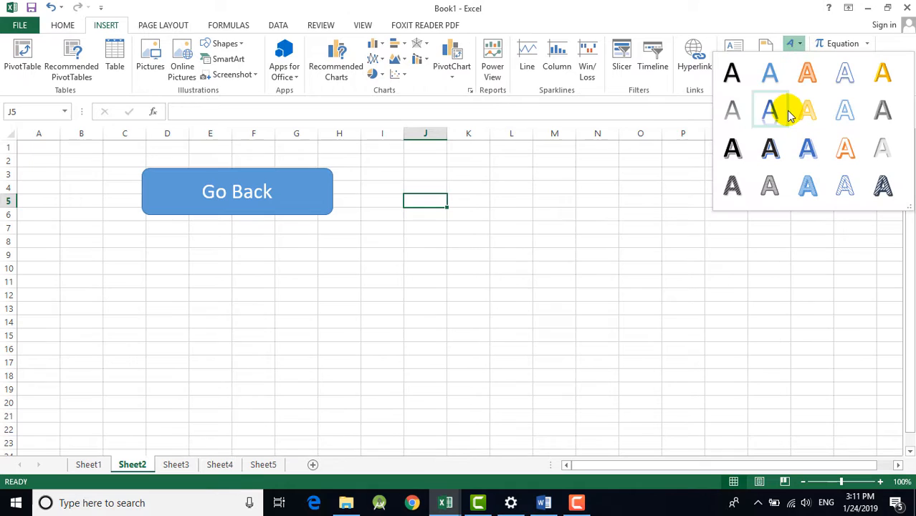
click(732, 73)
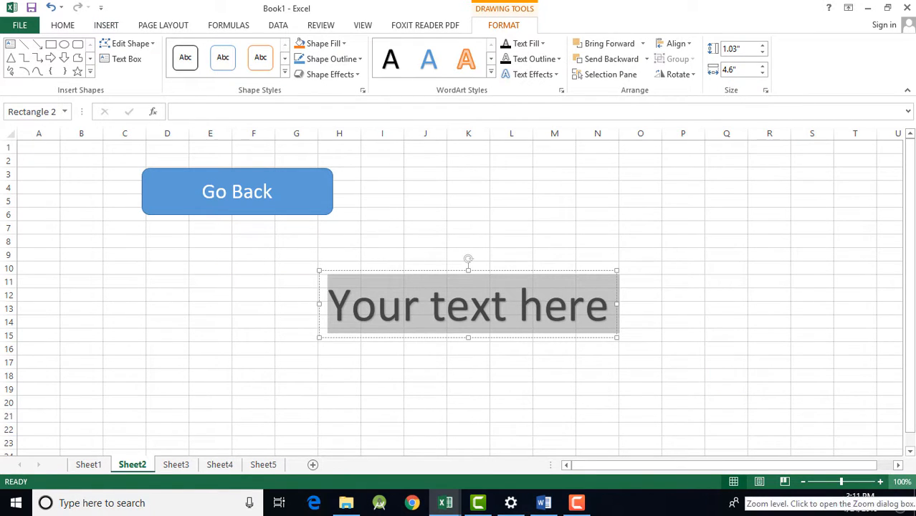
text(sheet 2)
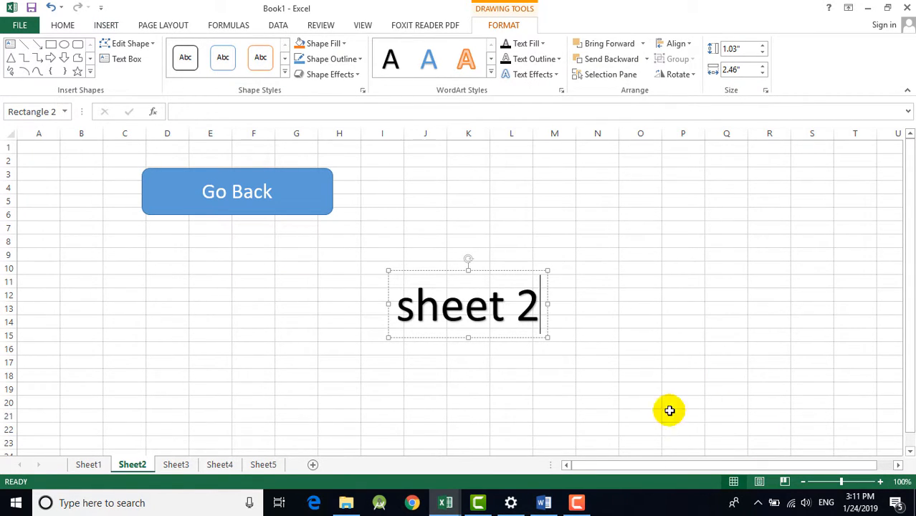
click(580, 306)
click(580, 373)
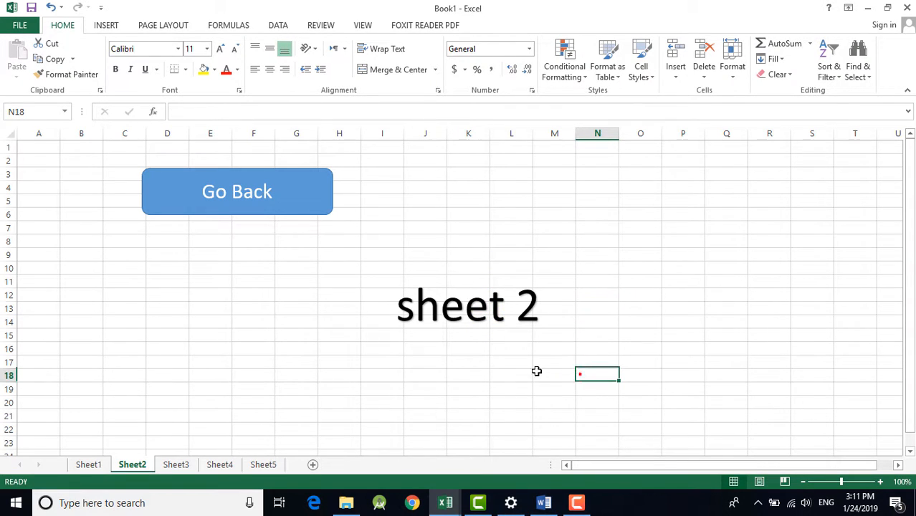
click(382, 371)
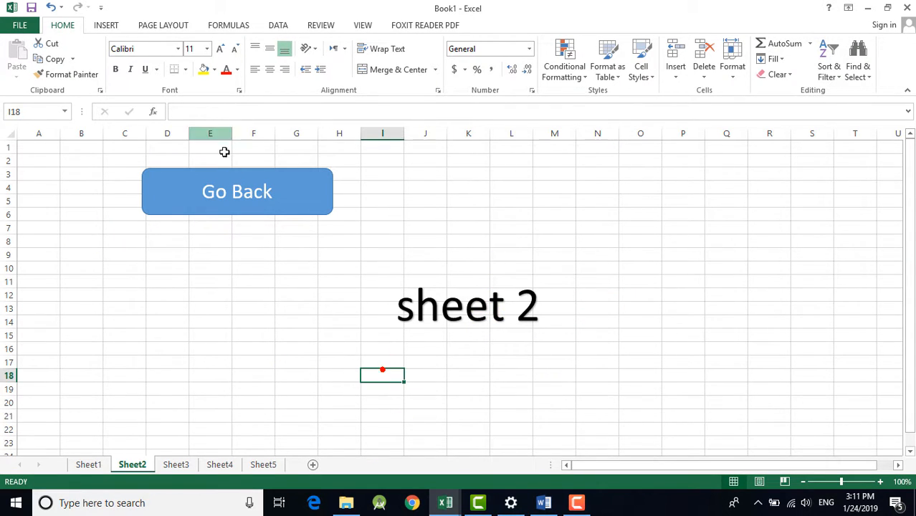
Hyperlink cell C6 of Sheet1 to Sheet2 as a place in this document
click(89, 464)
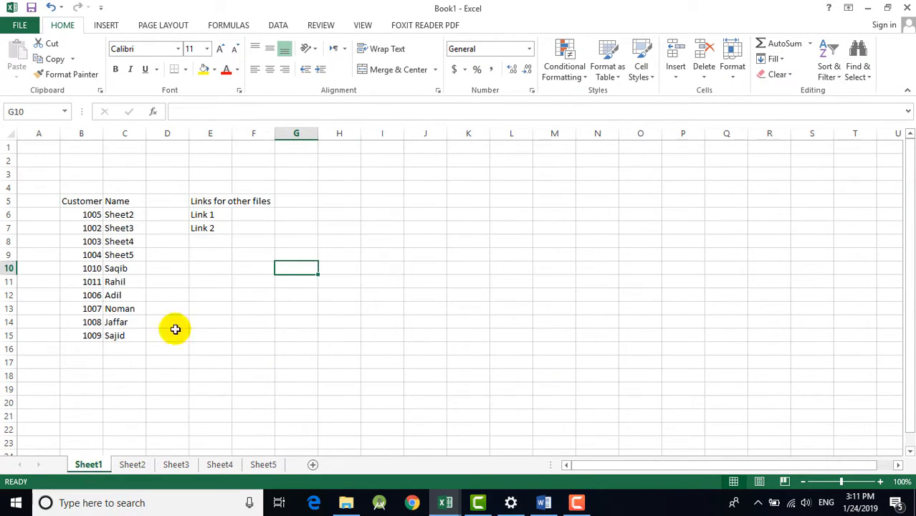
click(140, 466)
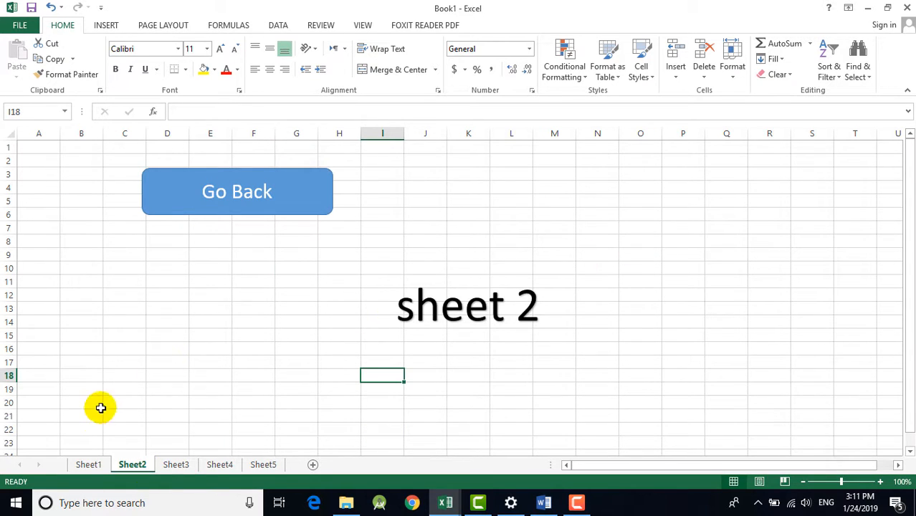
click(80, 466)
click(120, 215)
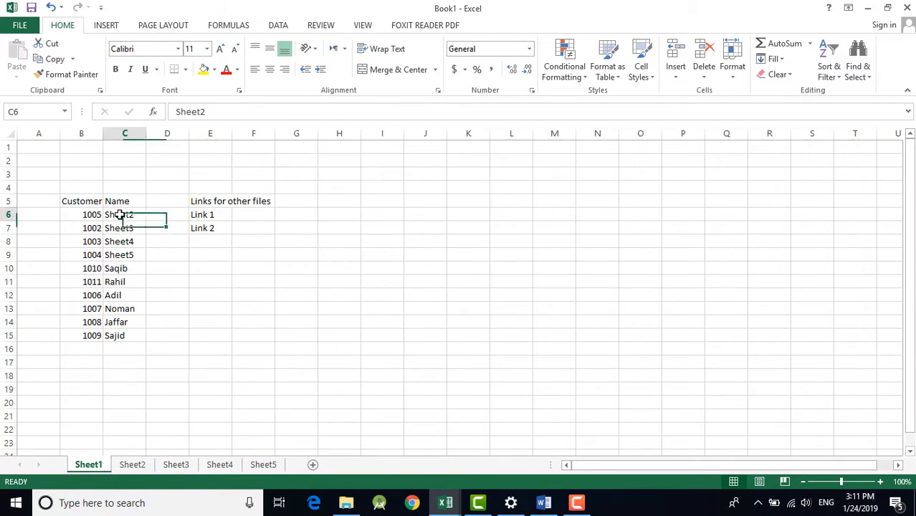
click(105, 26)
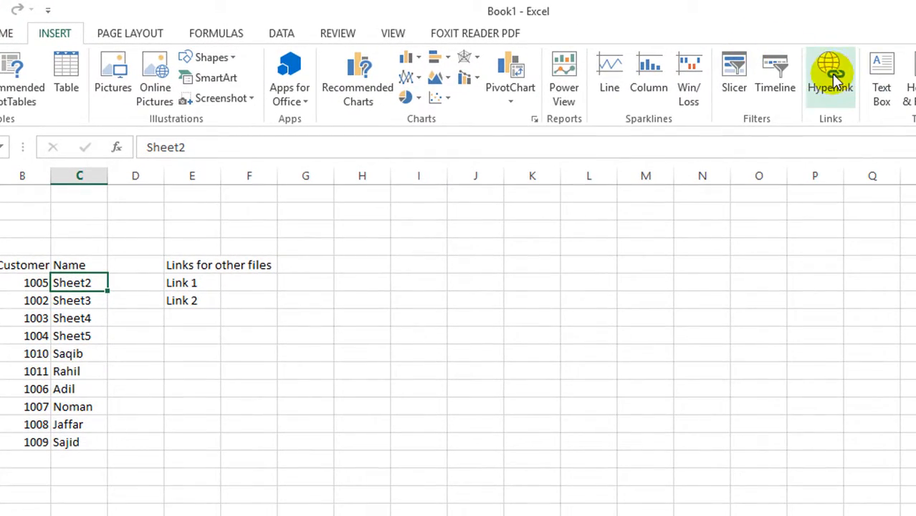
click(835, 80)
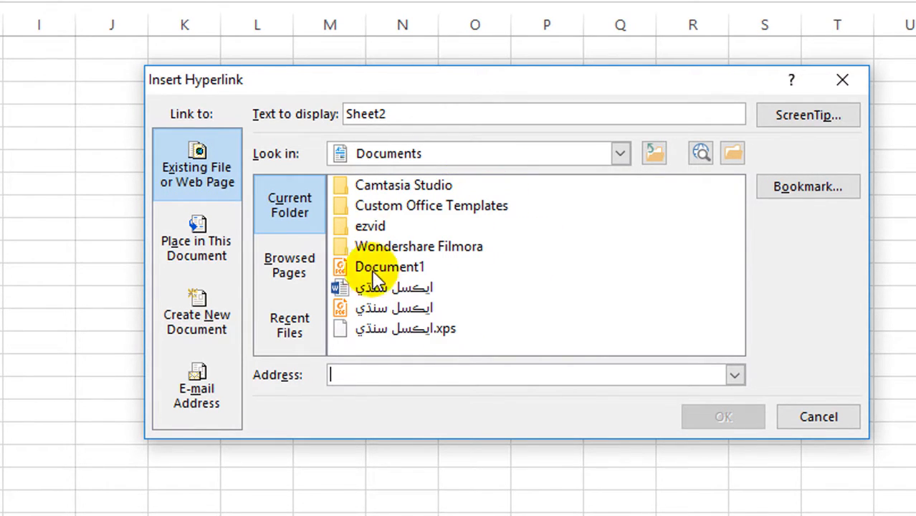
click(200, 259)
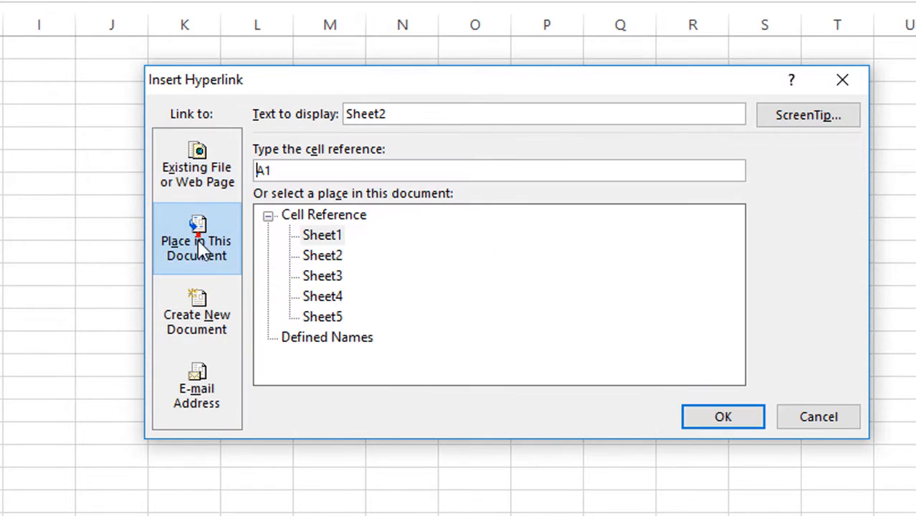
click(323, 256)
click(719, 422)
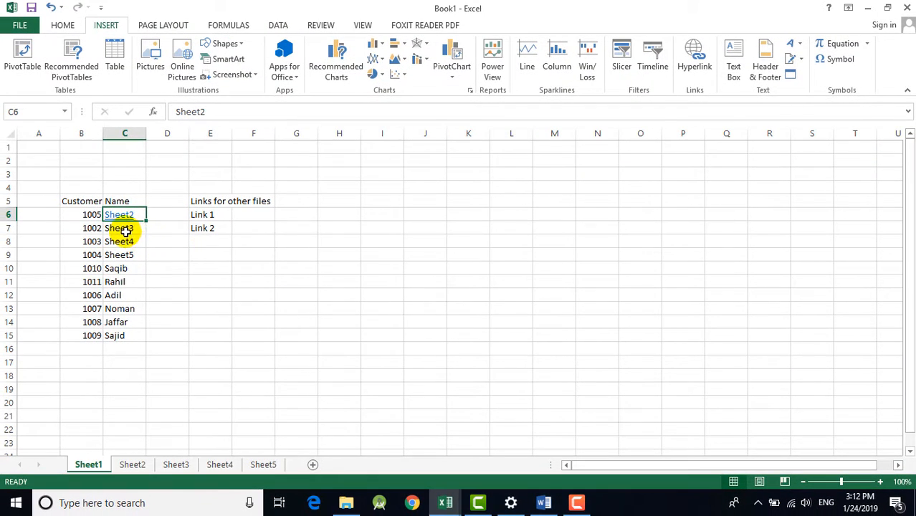
Hyperlink cell C7 of Sheet1 to Sheet3 as a place in this document
click(126, 229)
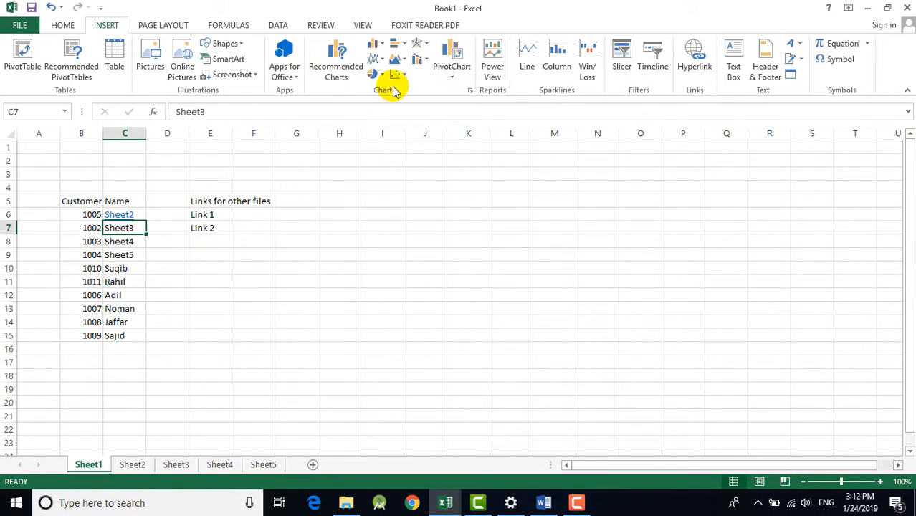
click(693, 63)
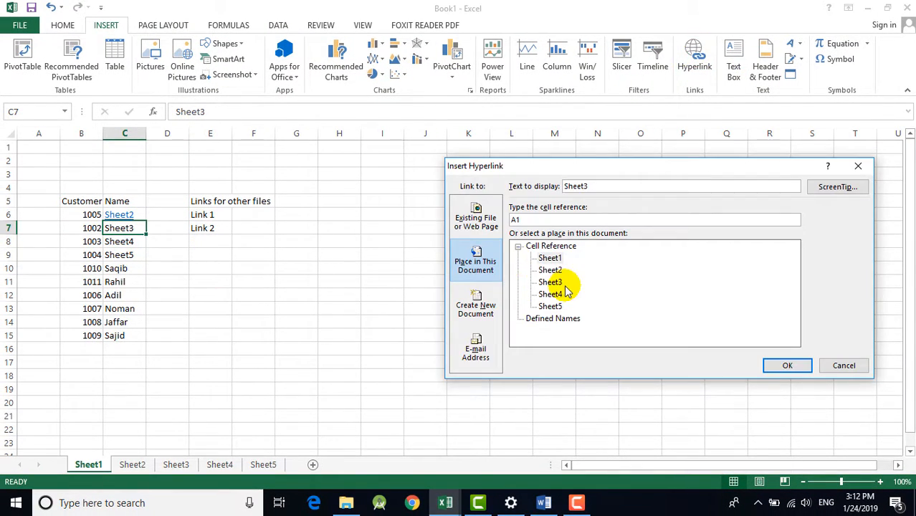
click(482, 265)
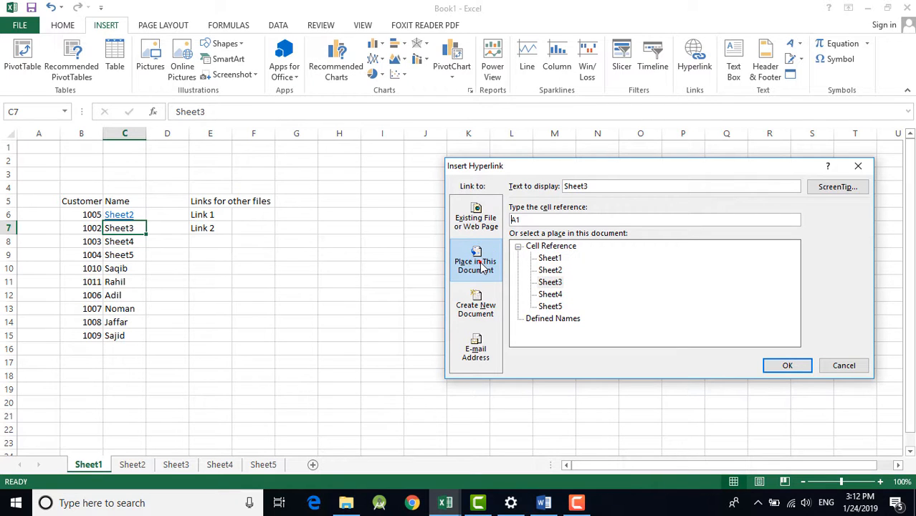
click(558, 283)
click(784, 367)
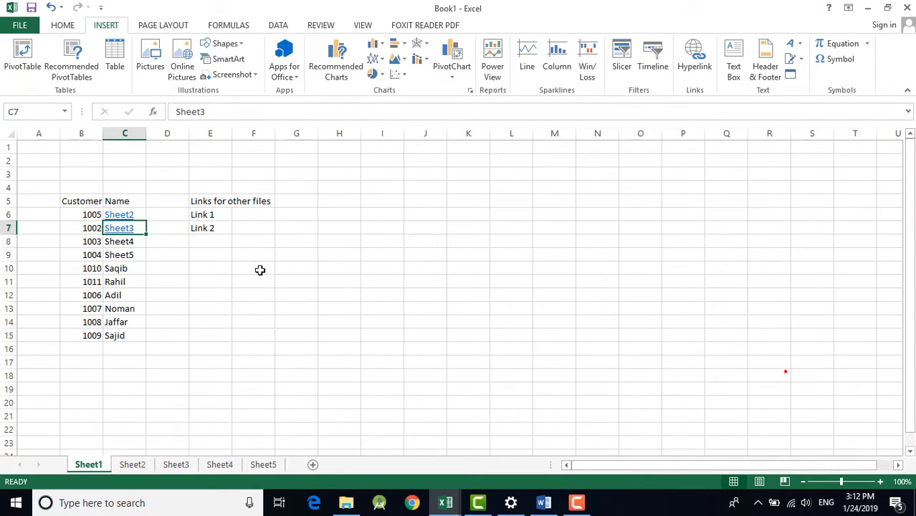
Hyperlink cells C8 and C9 of Sheet1 to Sheet4 and Sheet5 respectively as places in this document
click(140, 243)
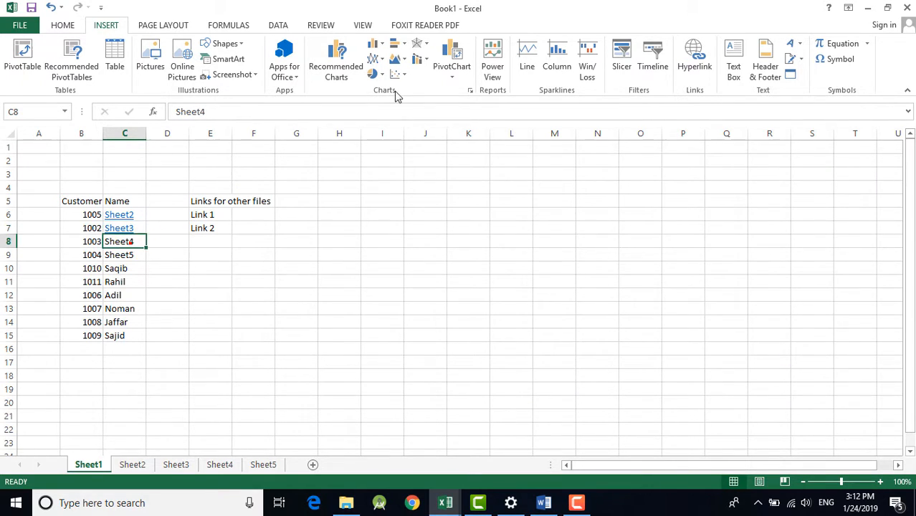
click(694, 59)
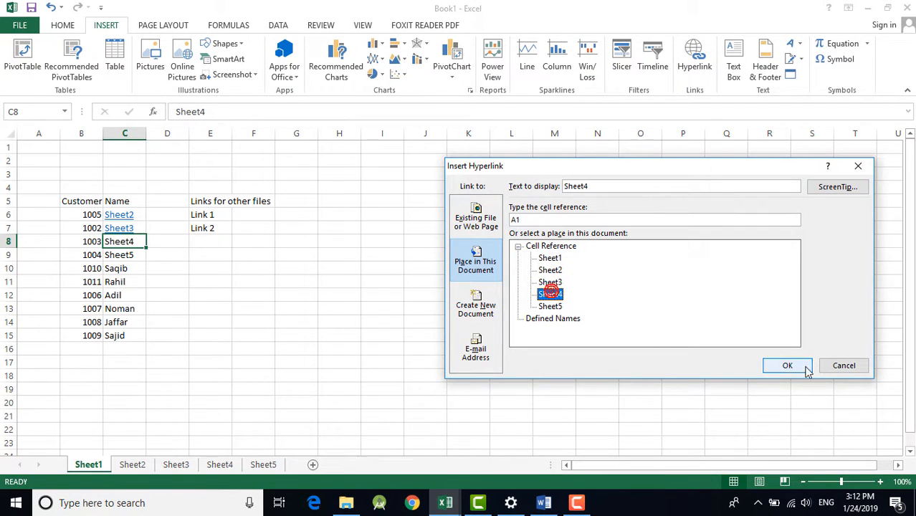
click(805, 367)
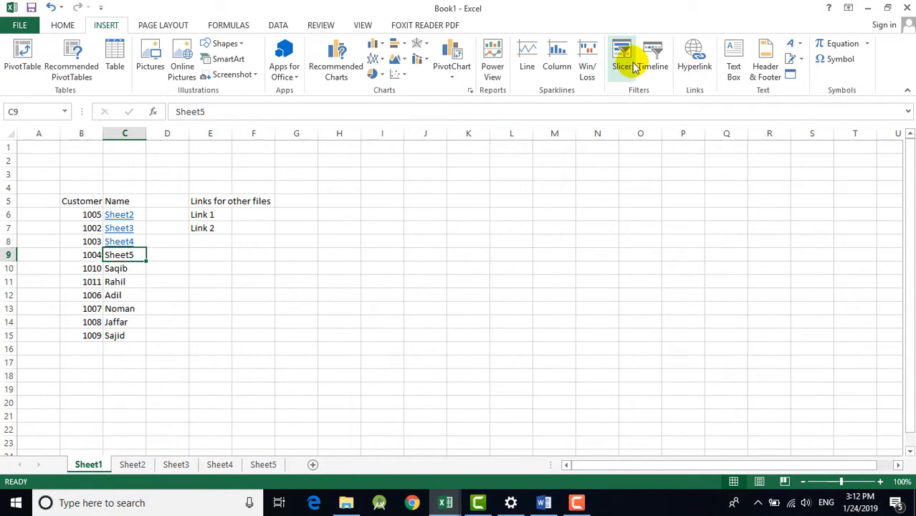
click(694, 58)
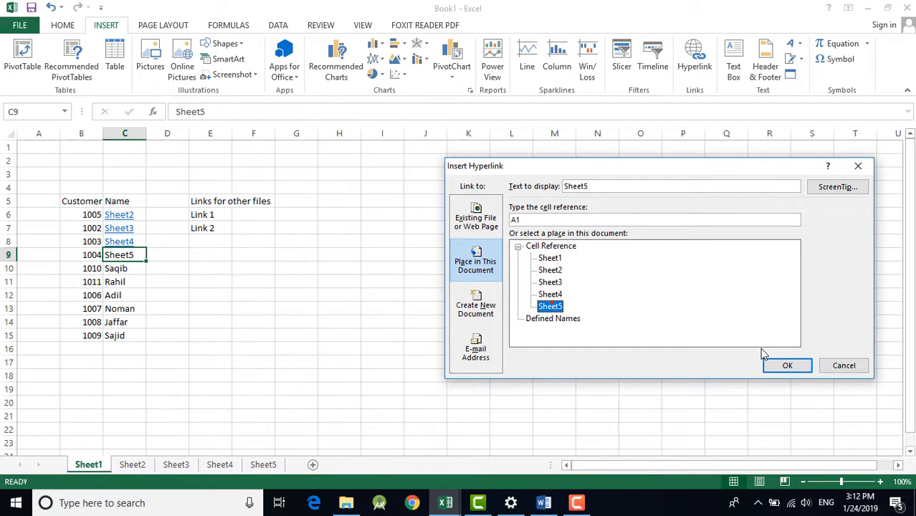
click(787, 367)
click(379, 284)
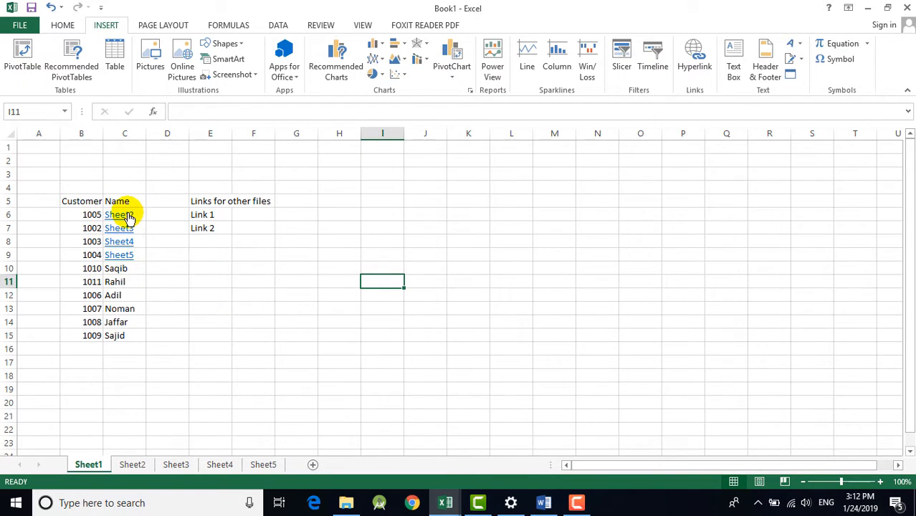
Hyperlink the Go Back shape on Sheet2 to Sheet1 as a place in this document
click(133, 465)
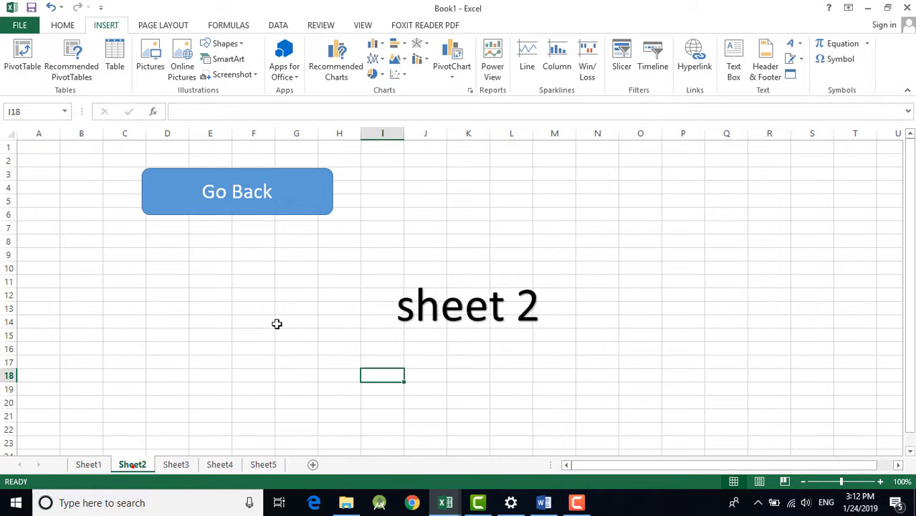
click(305, 207)
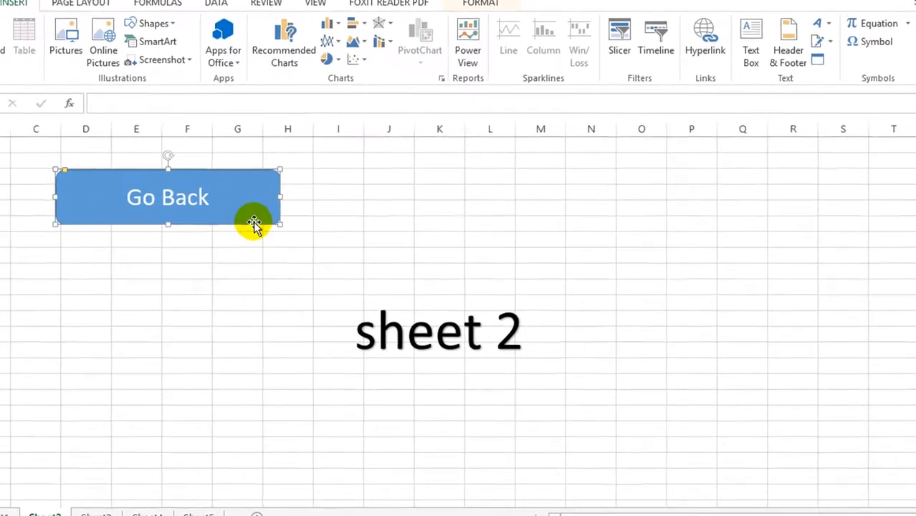
click(717, 43)
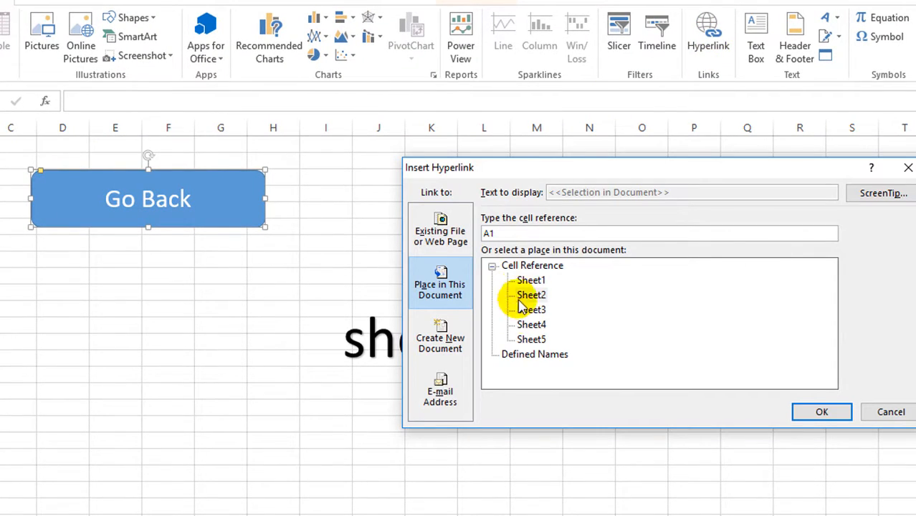
click(531, 280)
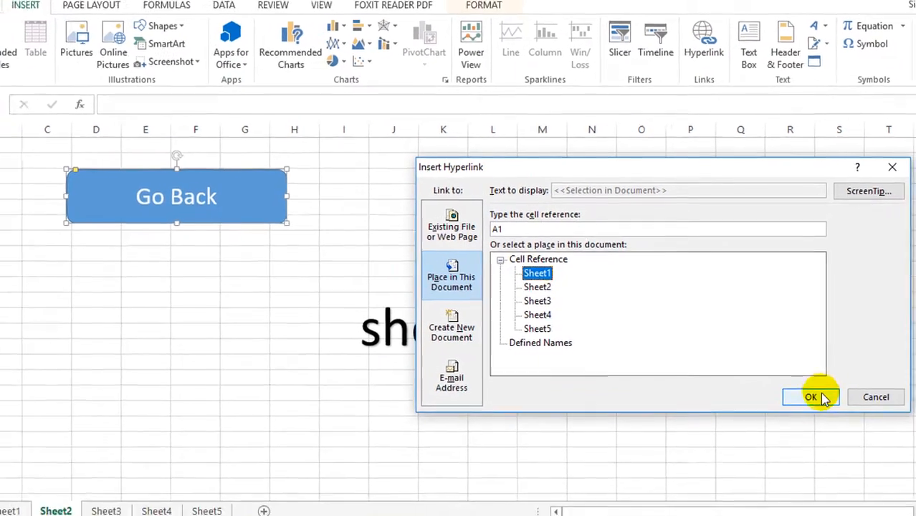
click(821, 411)
click(587, 237)
click(477, 313)
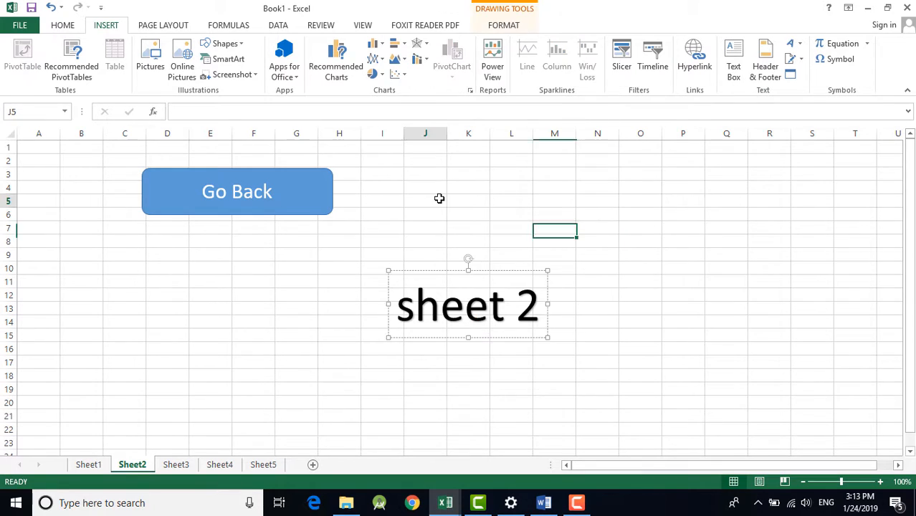
click(439, 200)
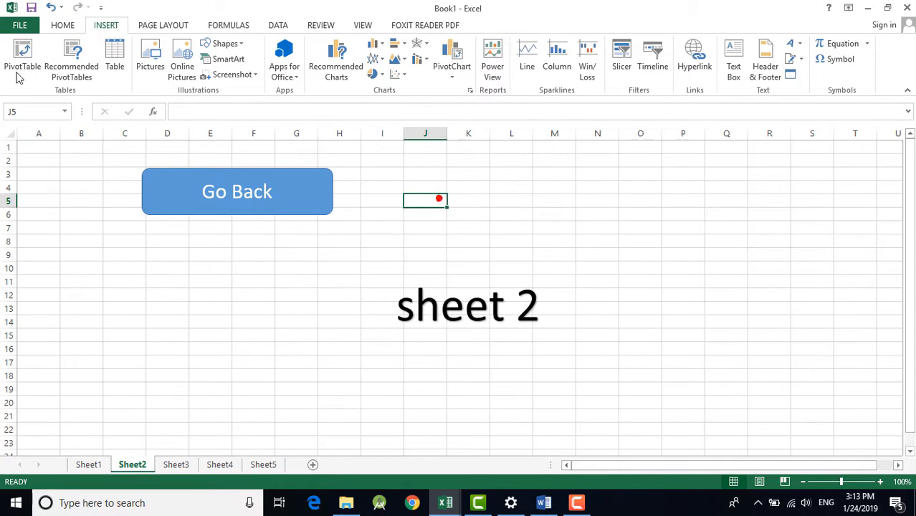
Test the navigation by following the Sheet2 link from Sheet1 and returning with the Go Back shape
click(89, 465)
click(118, 215)
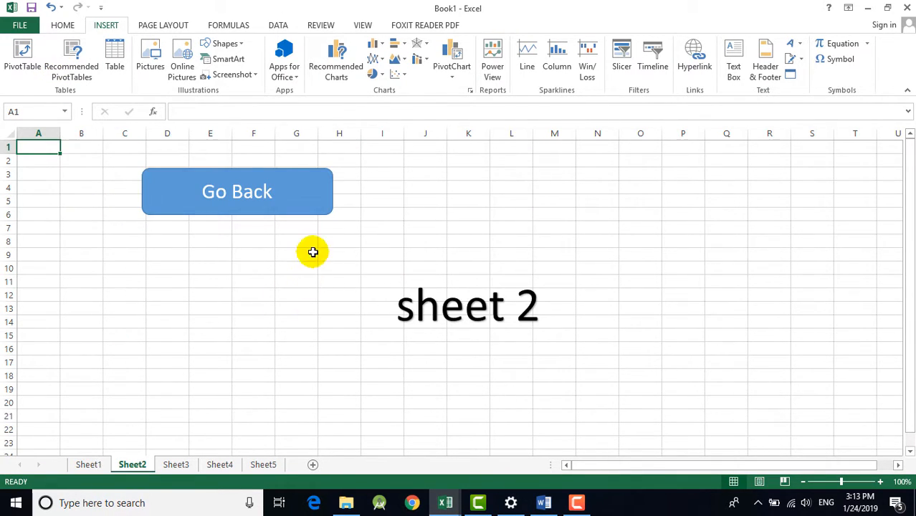
click(298, 212)
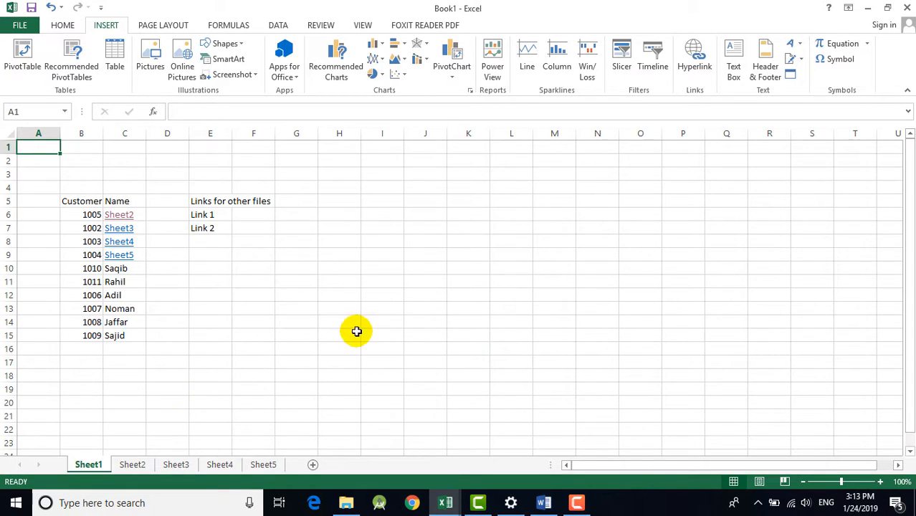
Insert solid black WordArt reading "Sheet 3" on Sheet3
click(176, 464)
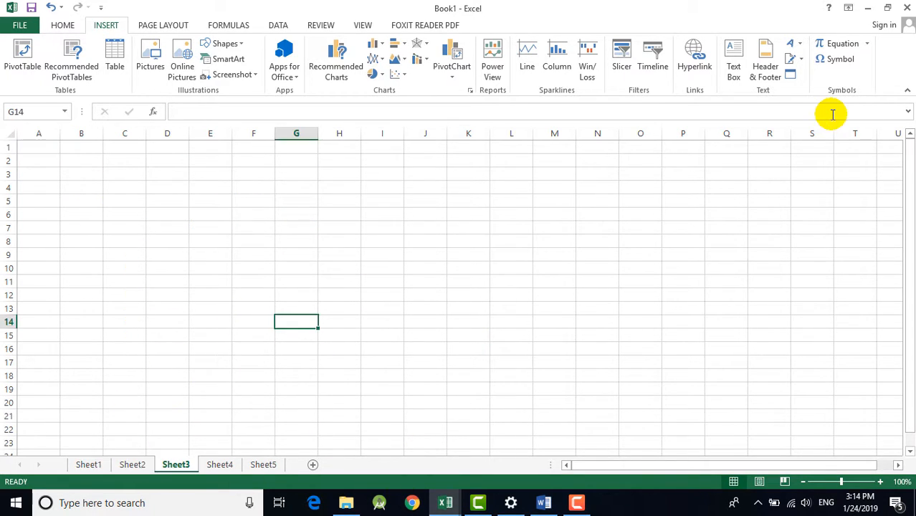
click(796, 45)
click(730, 75)
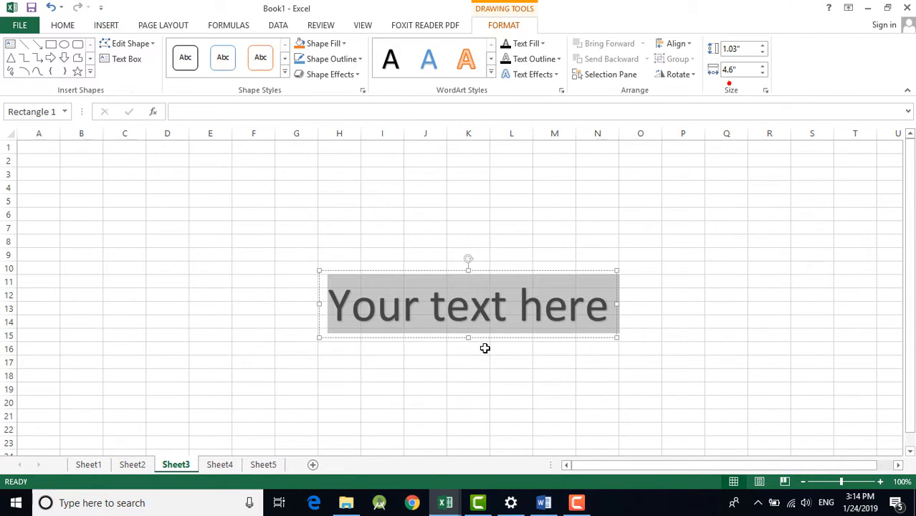
text(Sheet 3)
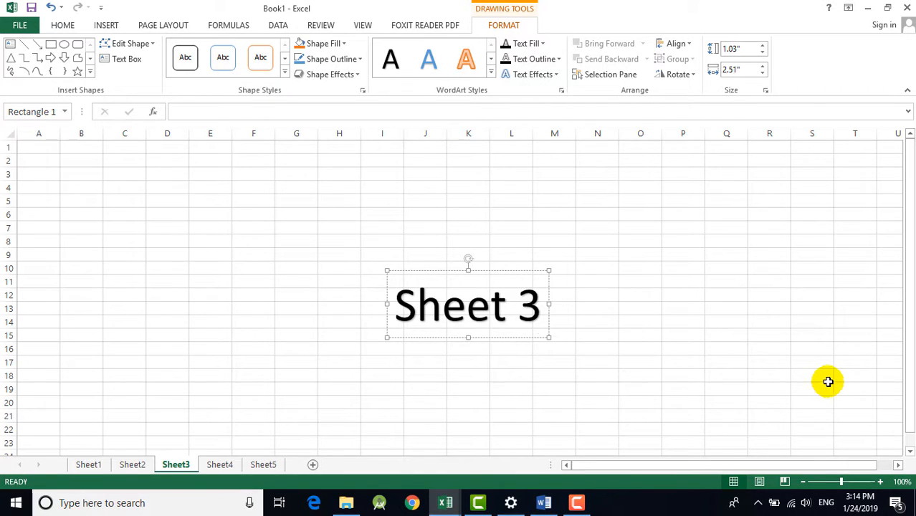
Copy the hyperlinked Go Back shape from Sheet2 and paste it on Sheet3 at cell C2
click(132, 465)
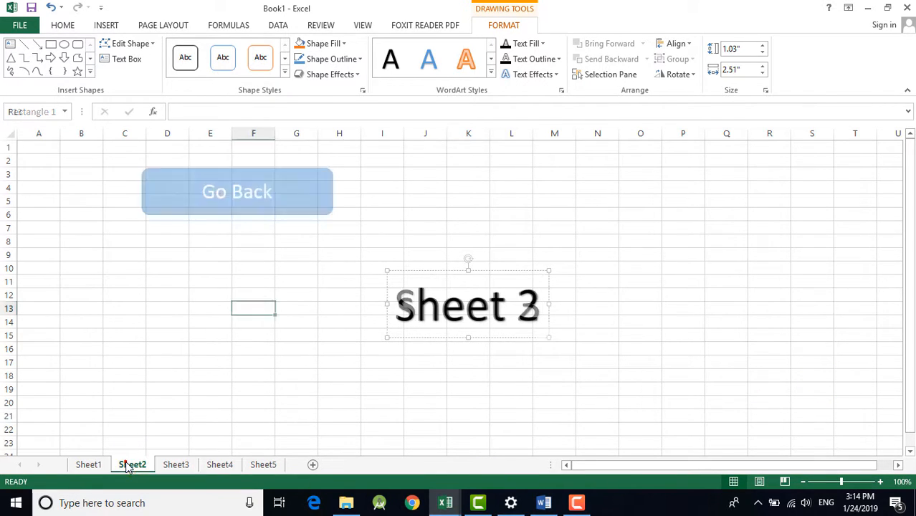
click(230, 213)
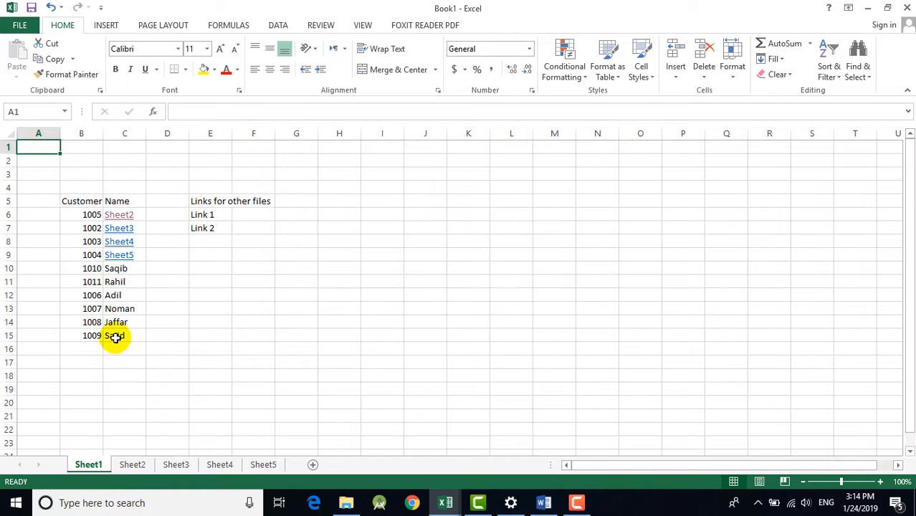
click(132, 464)
right_click(239, 204)
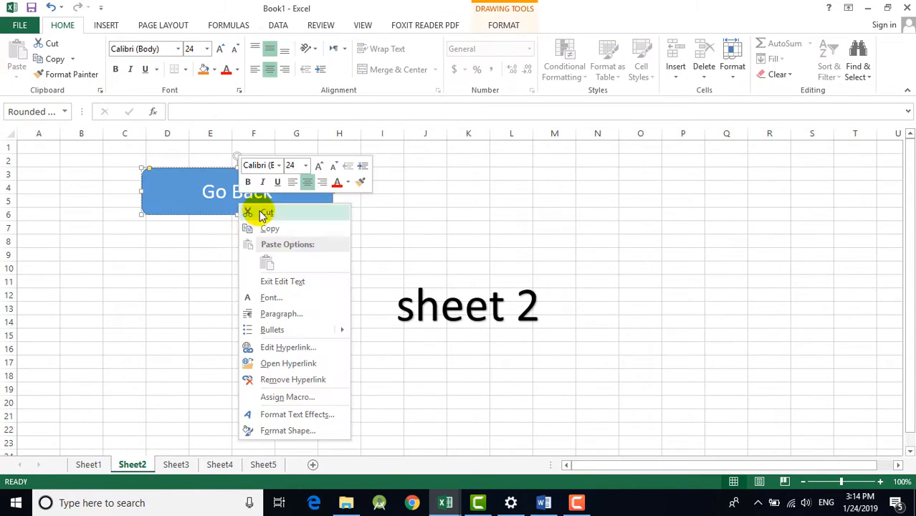
click(271, 228)
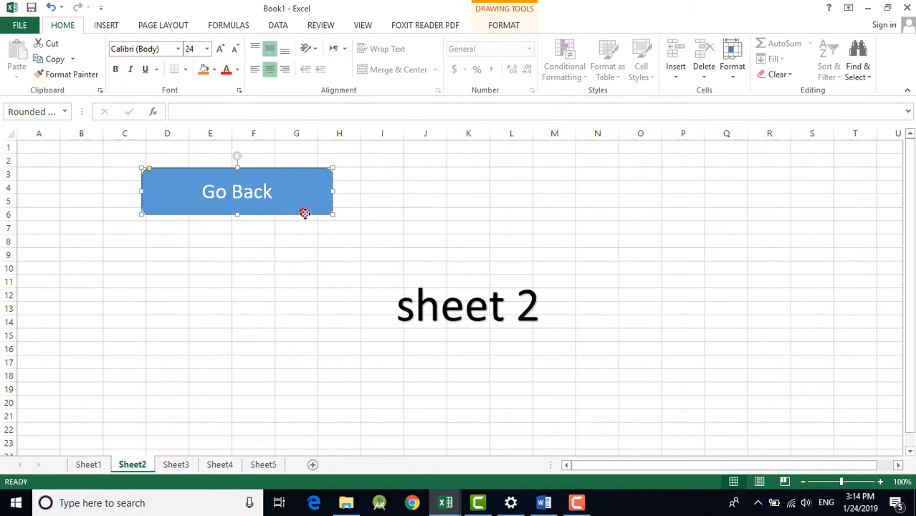
right_click(305, 213)
click(339, 241)
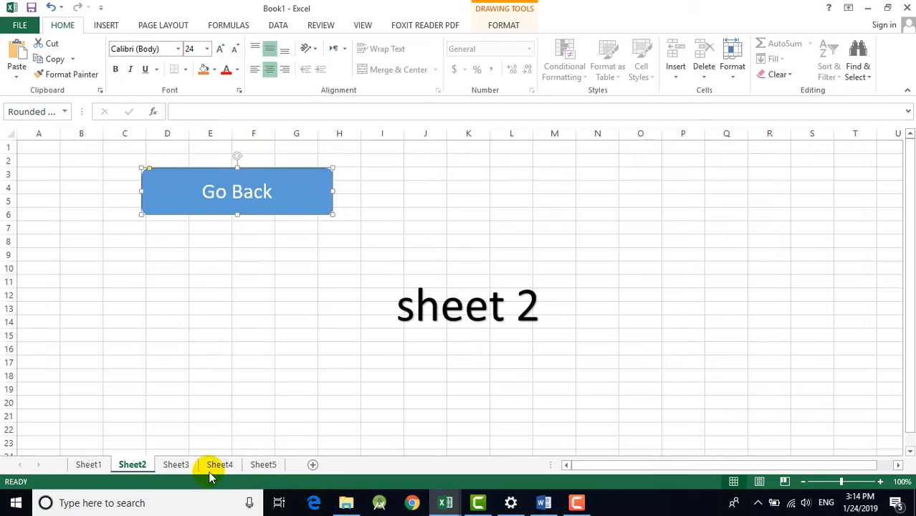
click(176, 464)
click(172, 185)
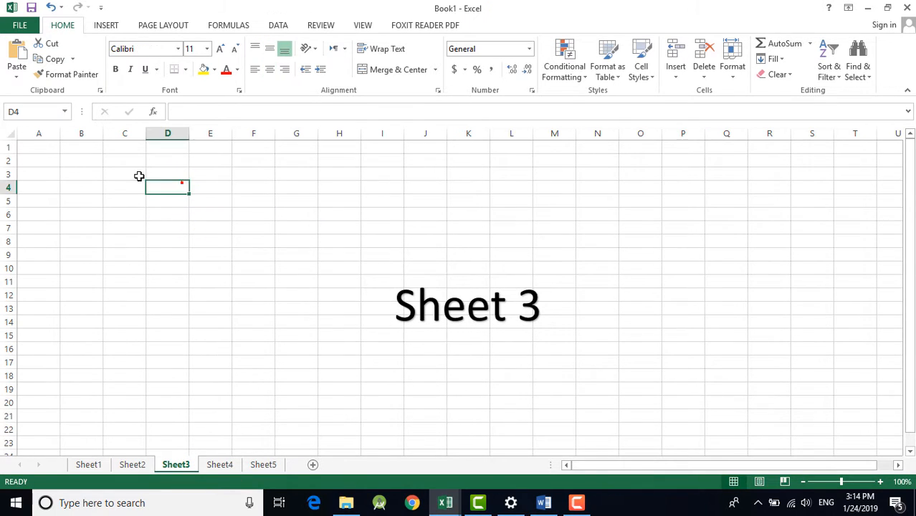
click(125, 164)
key(ctrl+v)
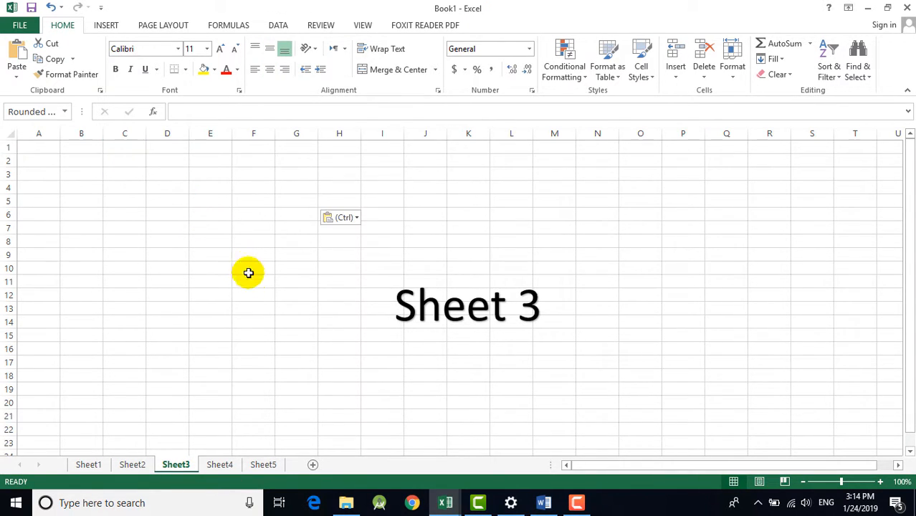
click(278, 271)
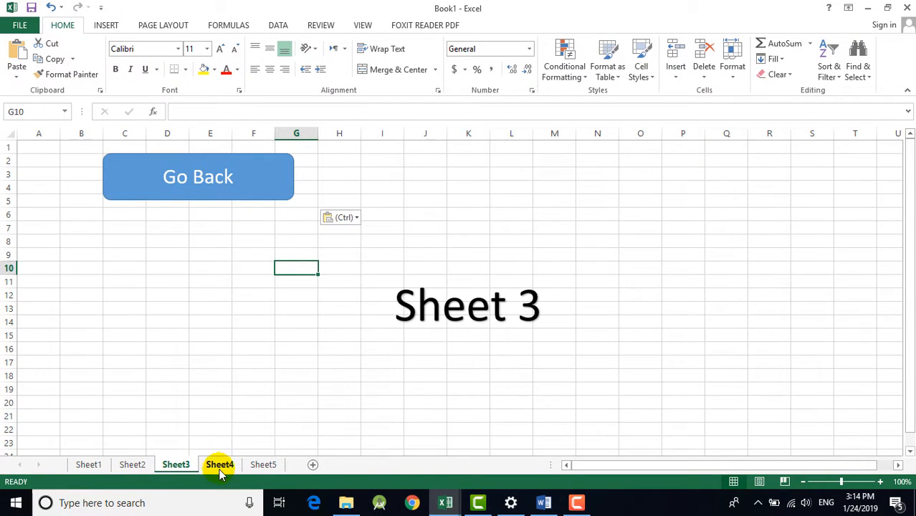
Insert solid black WordArt reading "Sheet4" on Sheet4
click(220, 466)
click(395, 278)
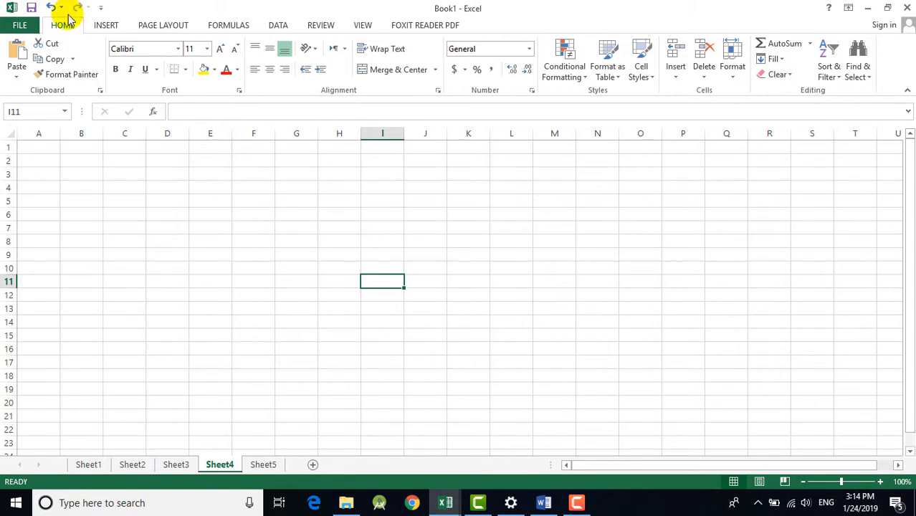
click(98, 24)
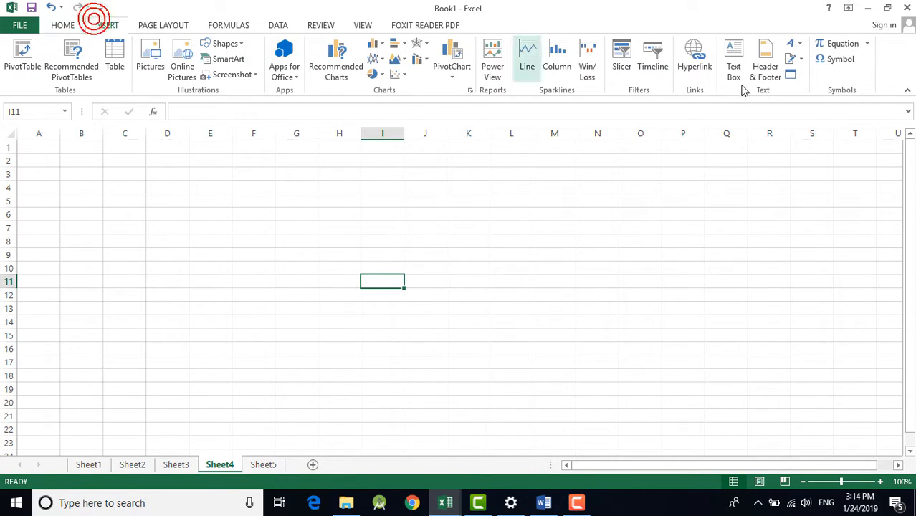
click(798, 43)
click(731, 81)
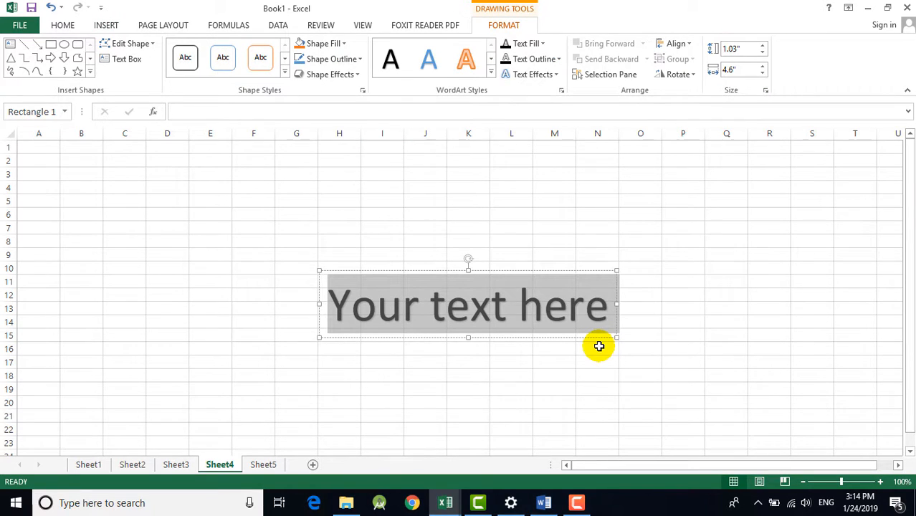
text(Sheet4)
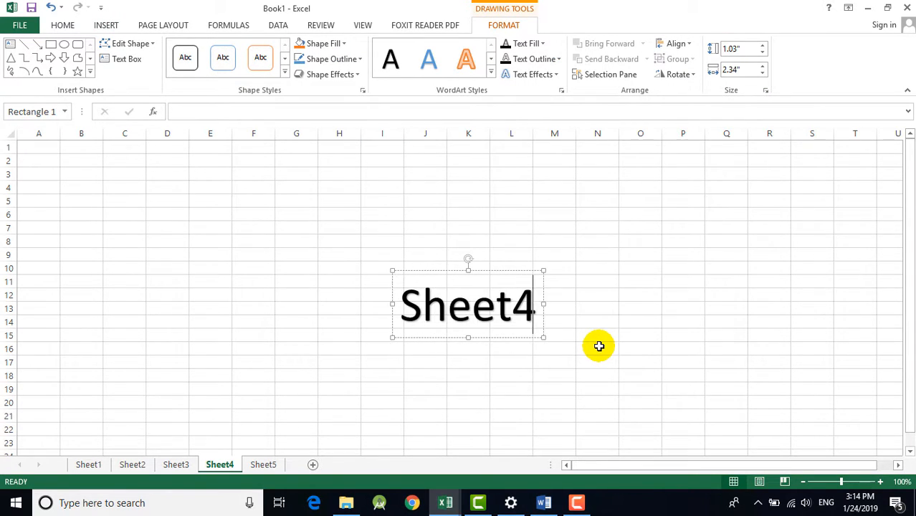
click(253, 253)
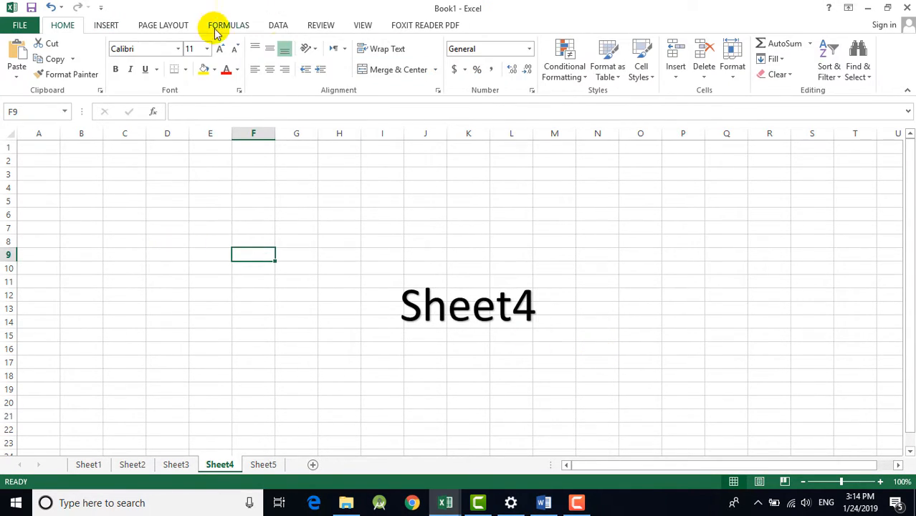
Draw an oval about 2.15" wide and 1.04" high on Sheet4, above and beside the WordArt
click(106, 25)
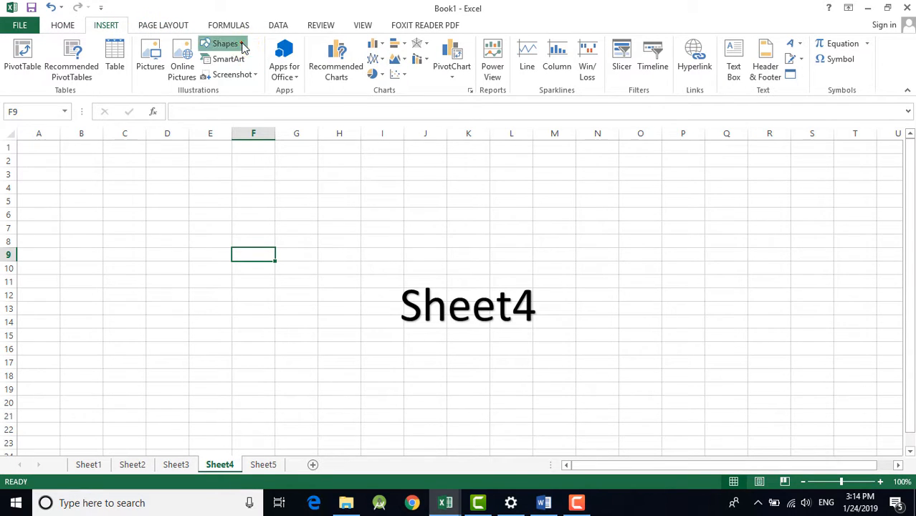
click(228, 43)
click(274, 76)
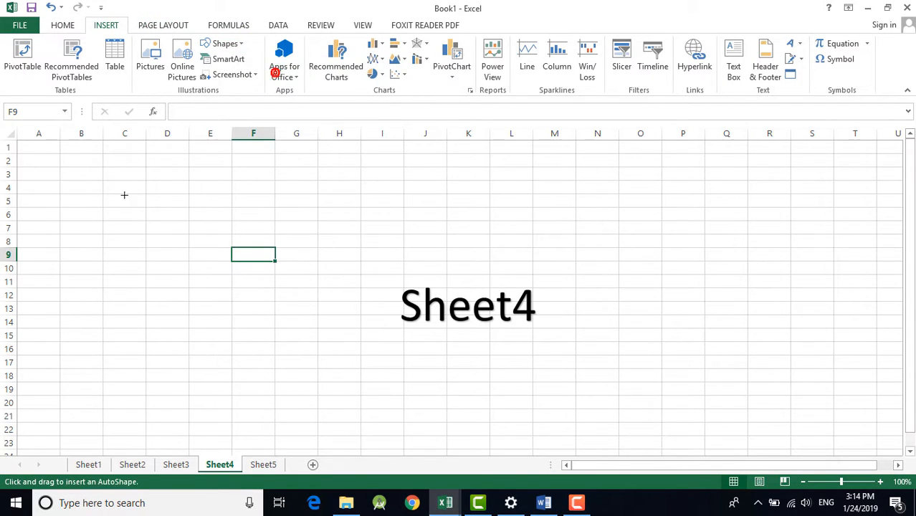
click(235, 44)
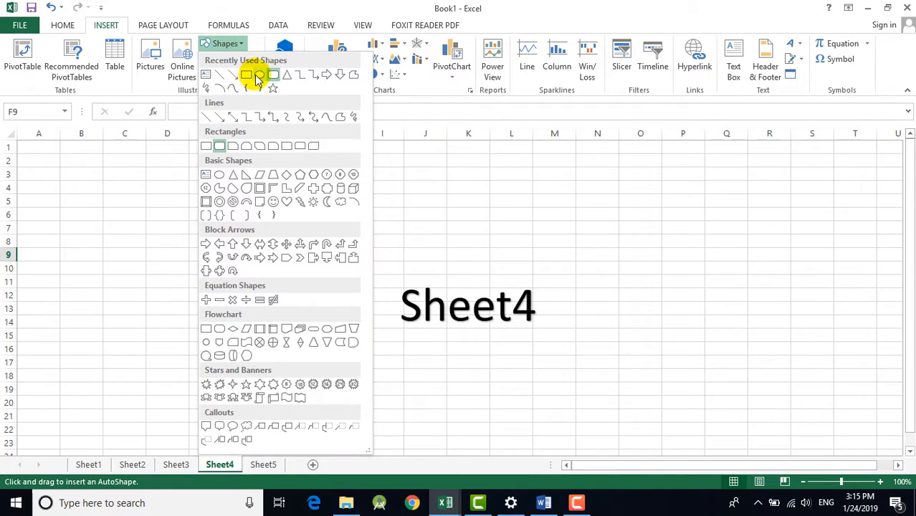
click(259, 75)
drag(143, 216, 282, 281)
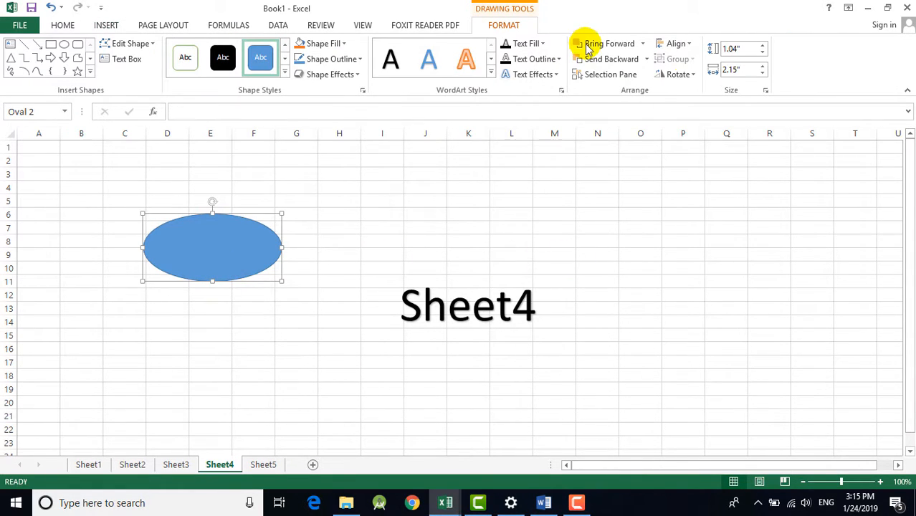
Add the text "Back" to the oval on Sheet4
drag(218, 246, 211, 249)
click(252, 289)
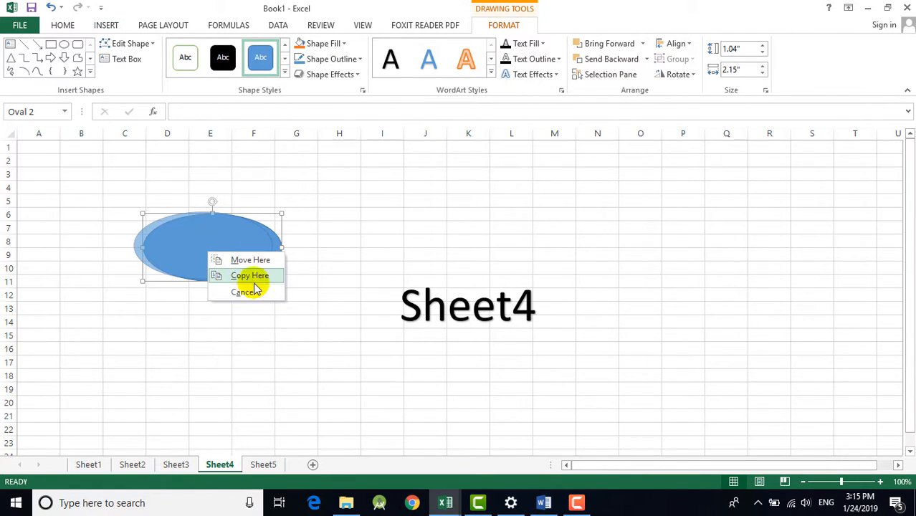
right_click(189, 244)
click(233, 322)
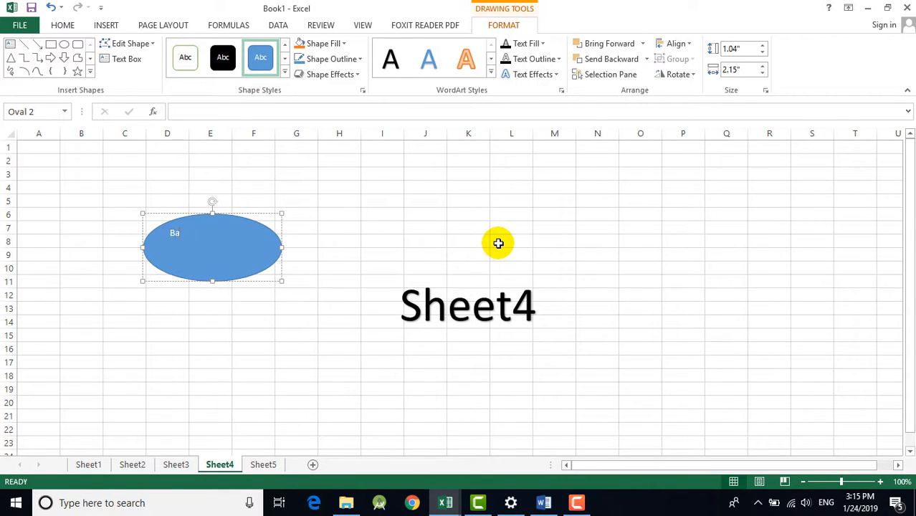
Set the oval's "Back" text to 24 pt and centre it horizontally and vertically
key(ctrl+a)
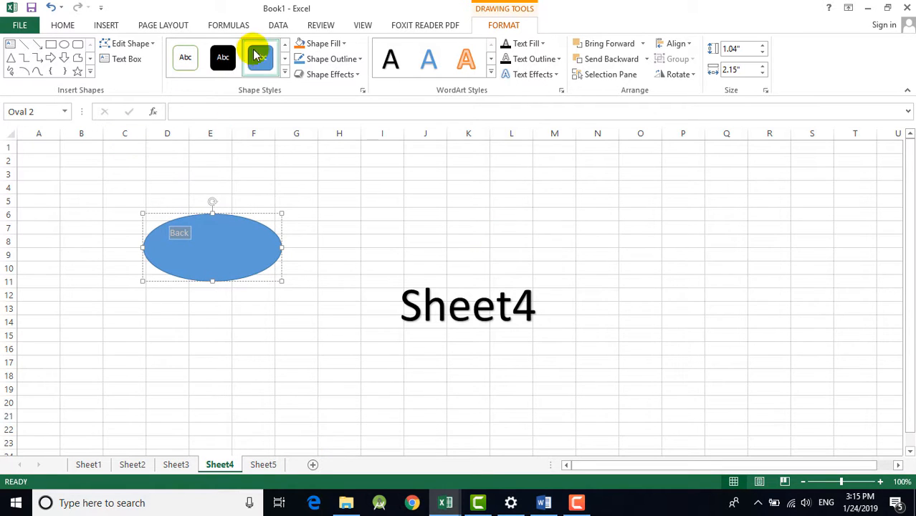
click(61, 25)
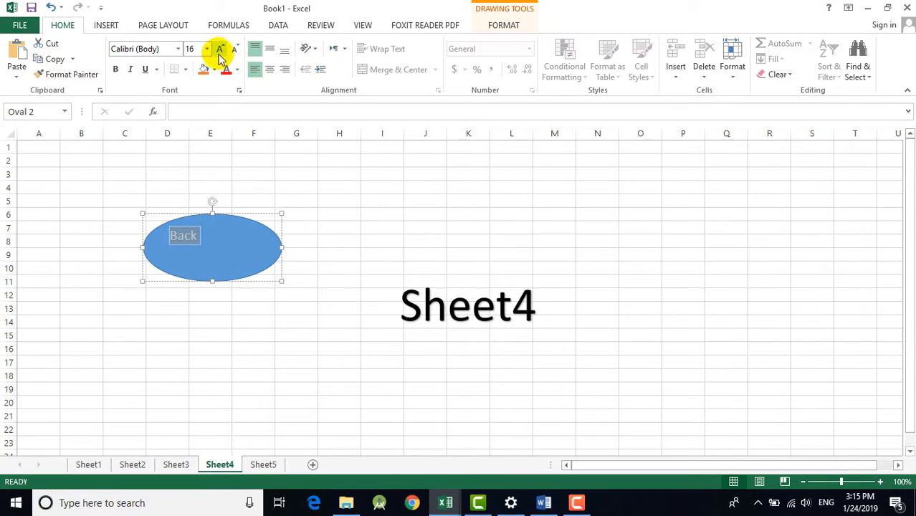
click(270, 48)
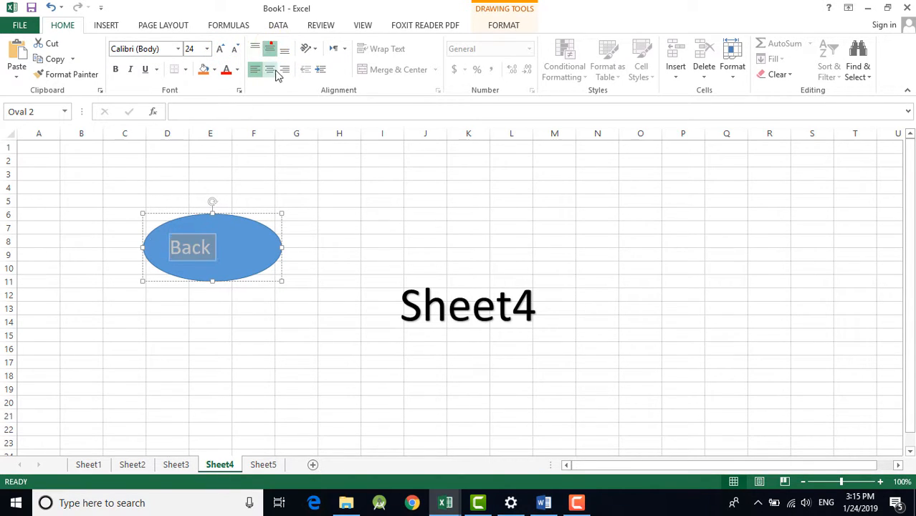
click(268, 69)
click(367, 249)
click(229, 261)
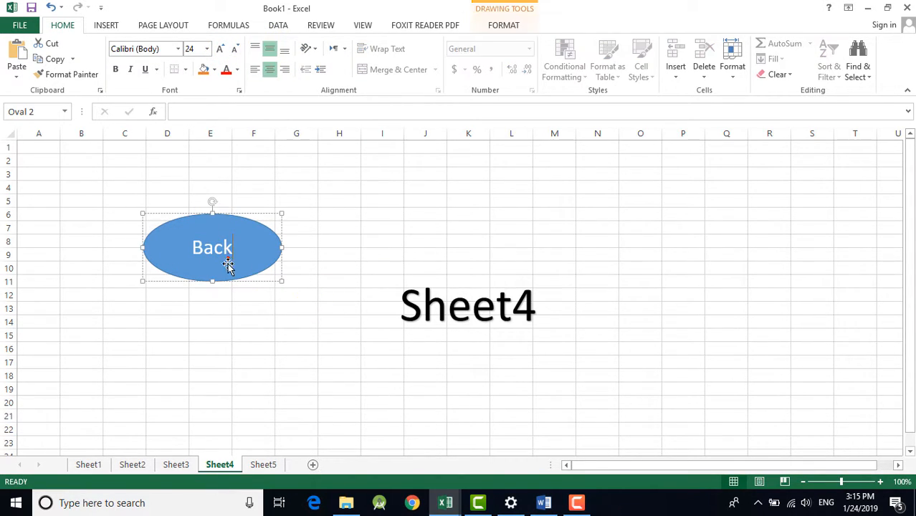
Hyperlink the Back oval on Sheet4 to cell A1 of Sheet1 in this document
click(280, 290)
click(254, 276)
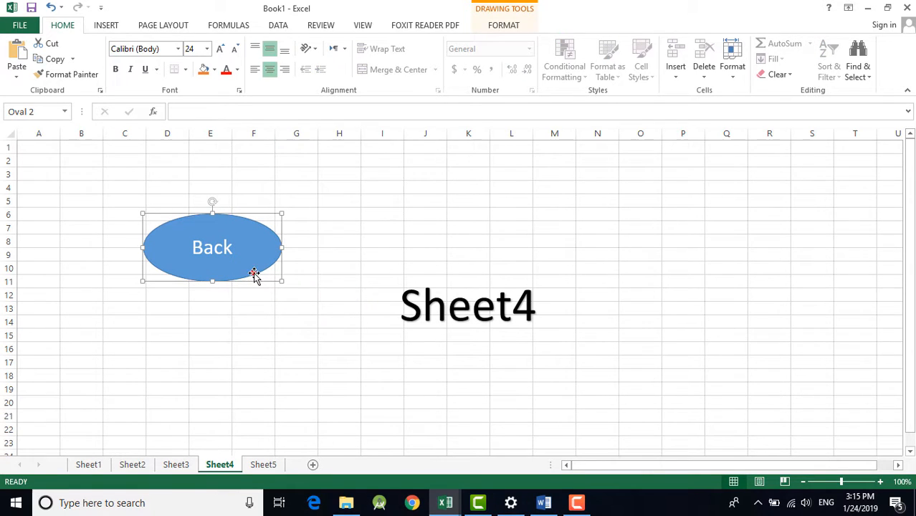
click(106, 25)
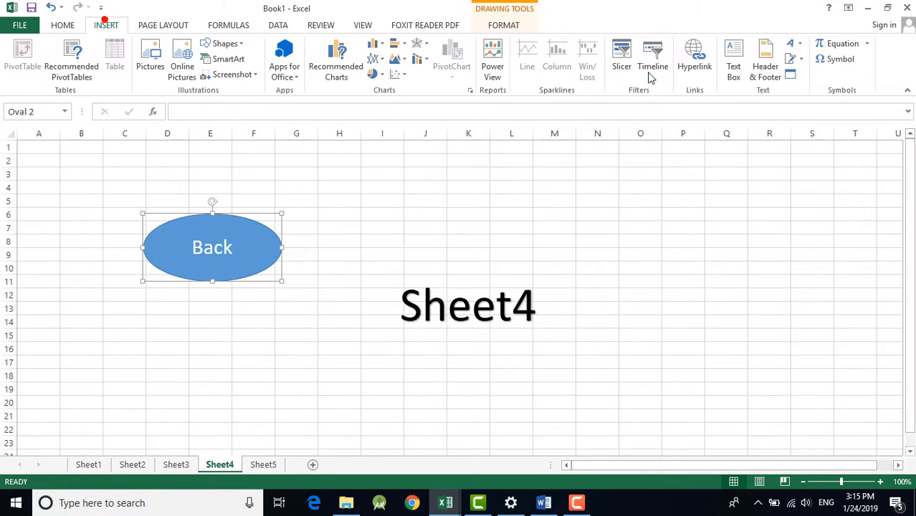
click(695, 55)
click(479, 265)
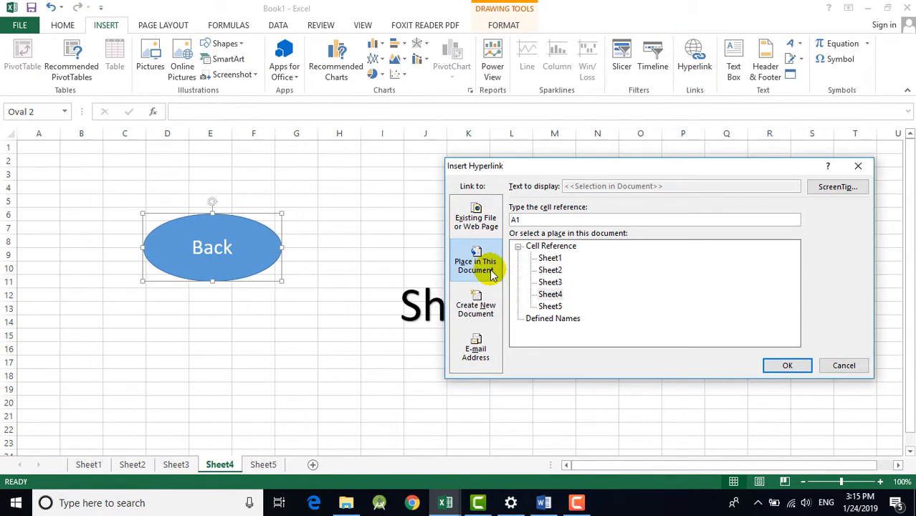
click(787, 364)
click(496, 430)
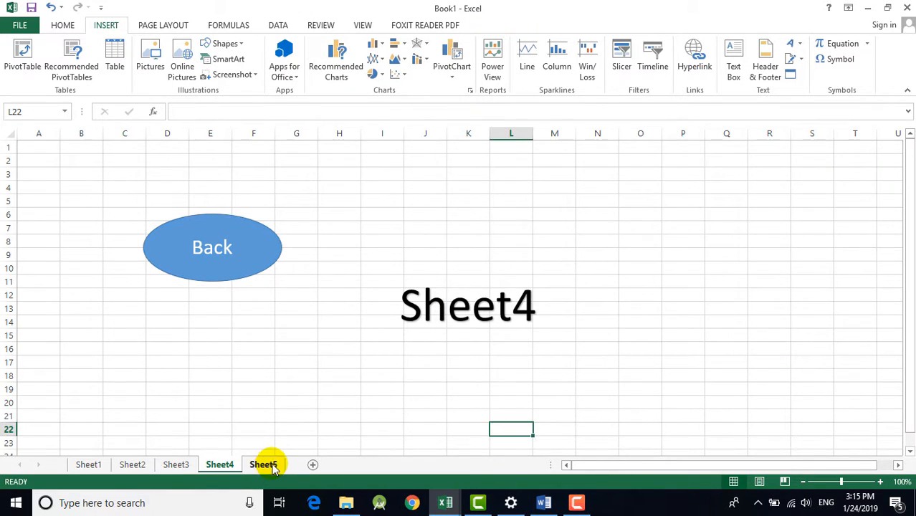
Insert solid black WordArt reading "Sheet5" on Sheet5
click(267, 466)
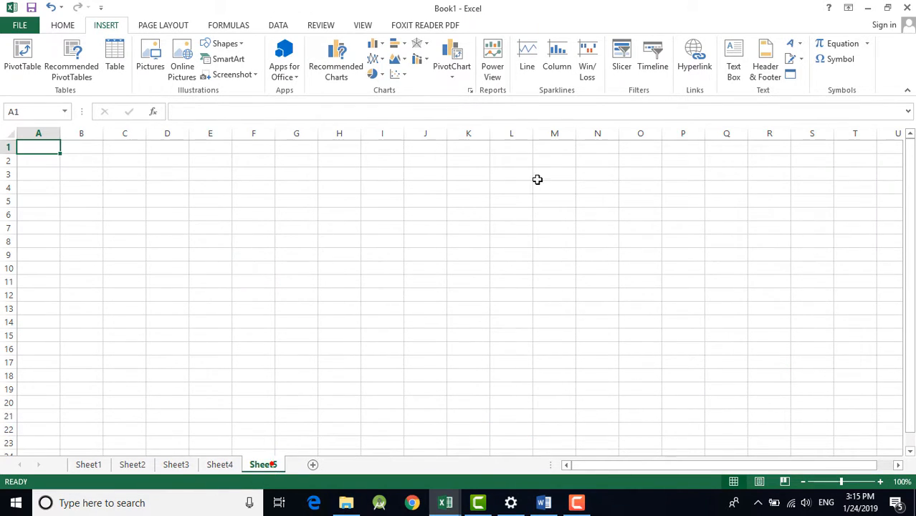
click(792, 44)
click(732, 74)
click(440, 259)
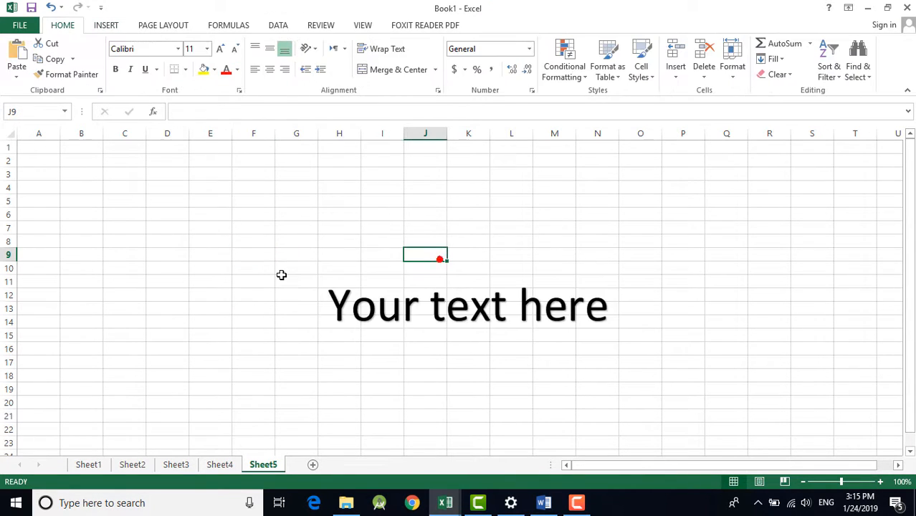
double_click(475, 309)
key(ctrl+a)
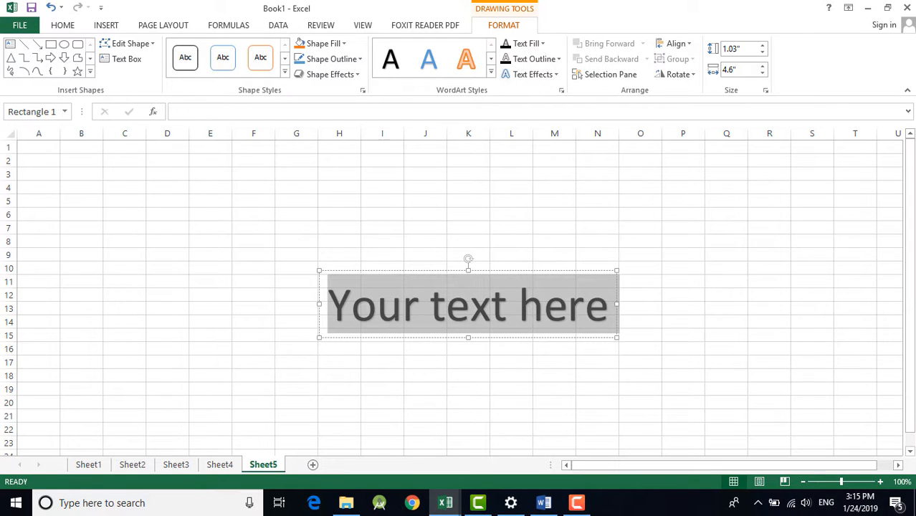
text(Sheet)
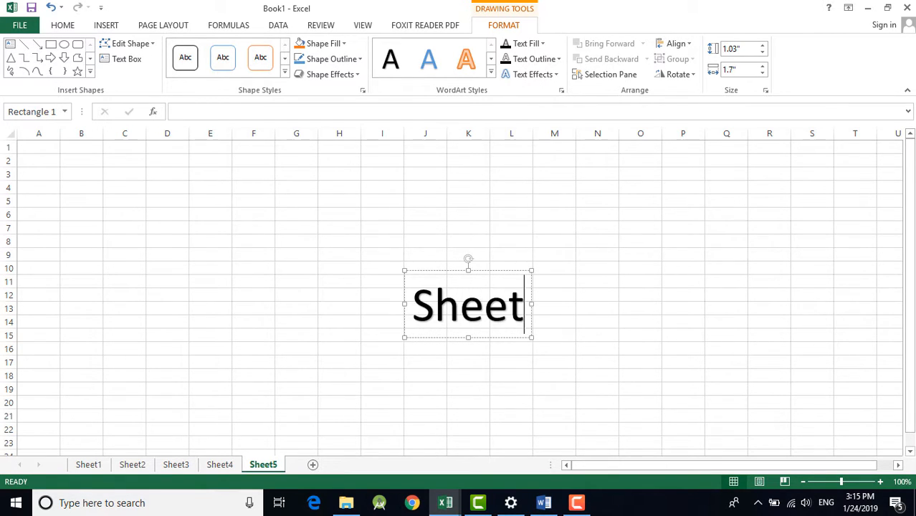
text(5)
click(332, 201)
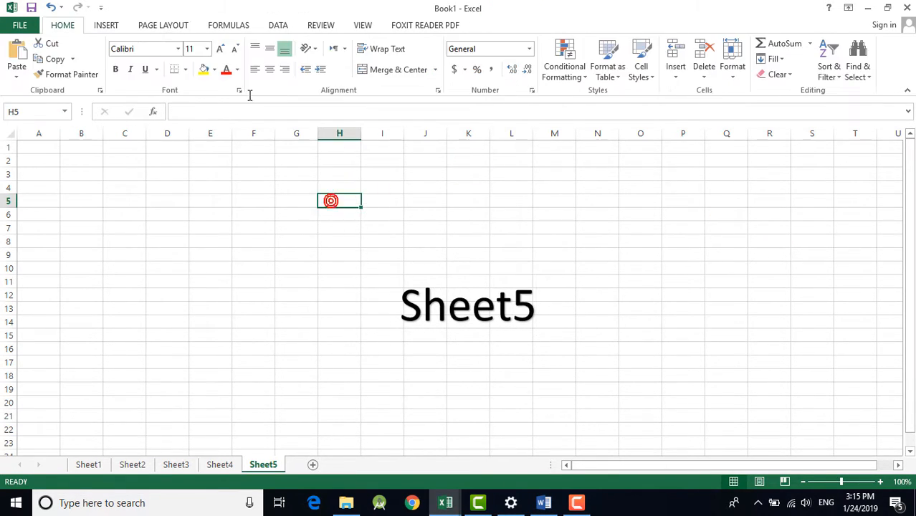
Draw a rectangle about 1.97" wide and 0.87" high on Sheet5, above and beside the WordArt, and label it "Back"
click(105, 25)
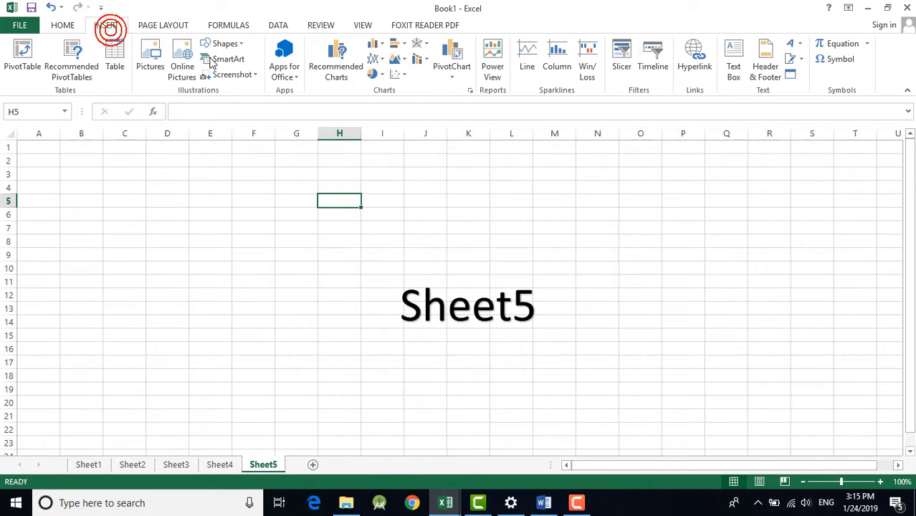
click(228, 45)
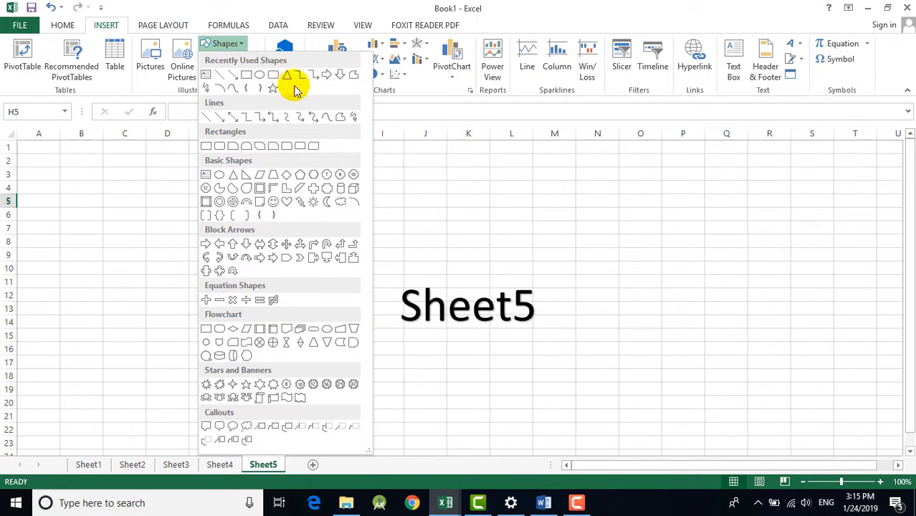
click(247, 76)
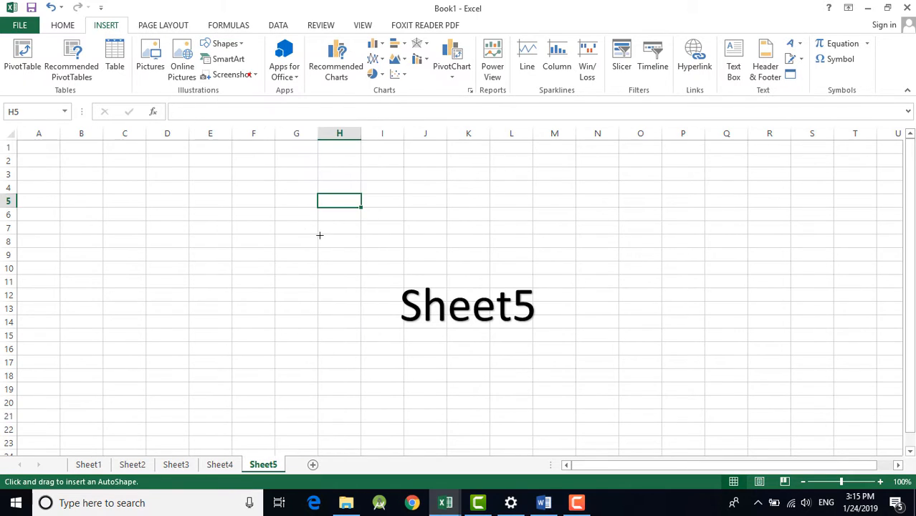
mouse_move(200, 220)
mouse_down()
mouse_move(329, 276)
mouse_move(235, 226)
mouse_move(244, 239)
mouse_up()
right_click(234, 219)
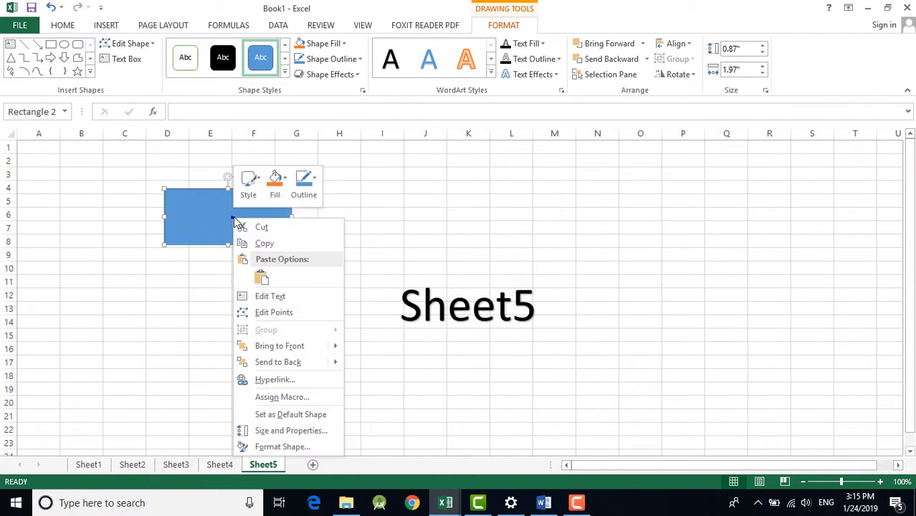
click(277, 300)
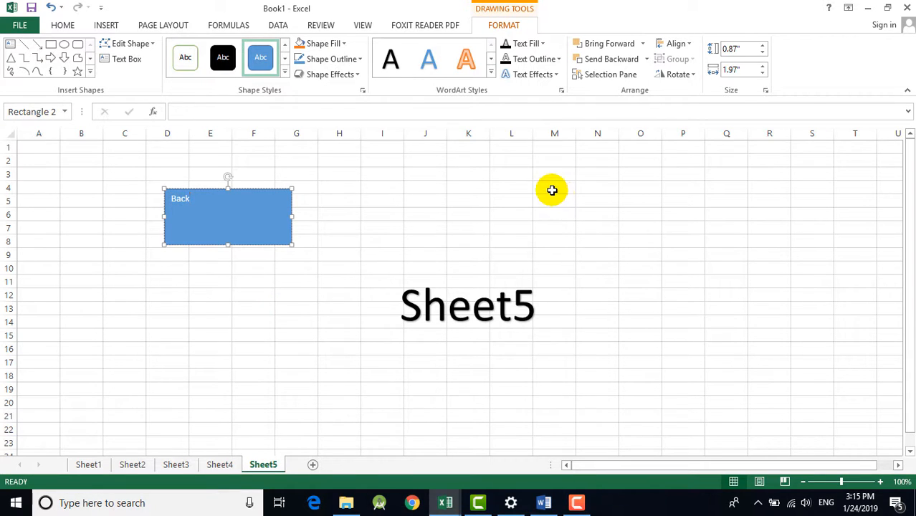
Set the rectangle's "Back" text to 28 pt and centre it horizontally and vertically
double_click(176, 199)
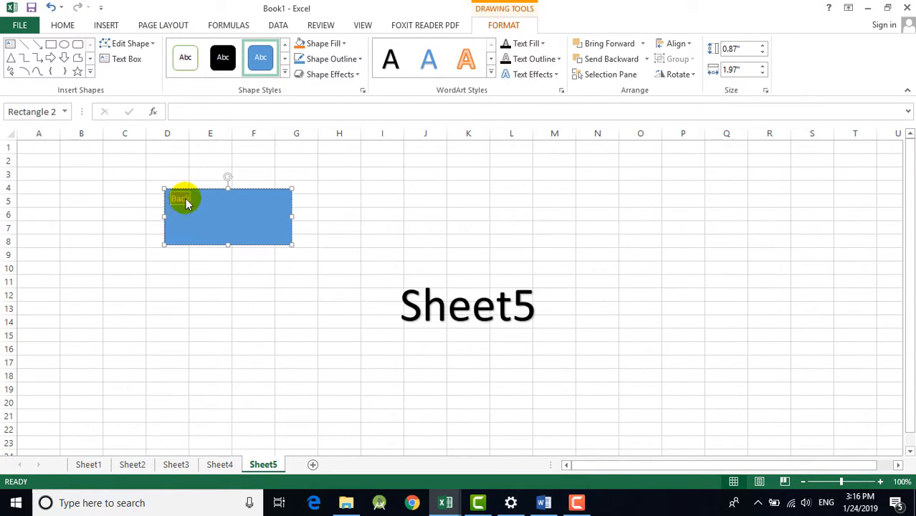
click(57, 26)
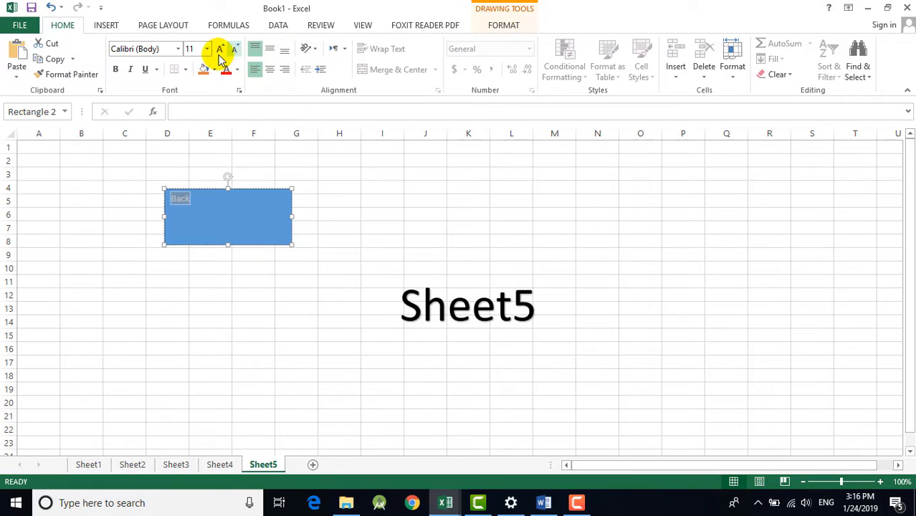
click(270, 49)
click(270, 68)
click(385, 186)
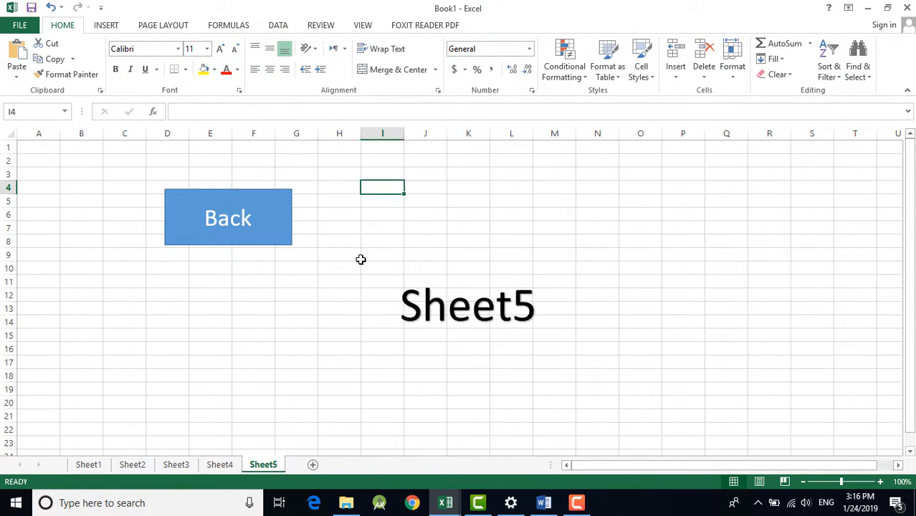
click(361, 260)
Hyperlink the Back rectangle on Sheet5 to cell A1 of Sheet1 in this document
click(276, 242)
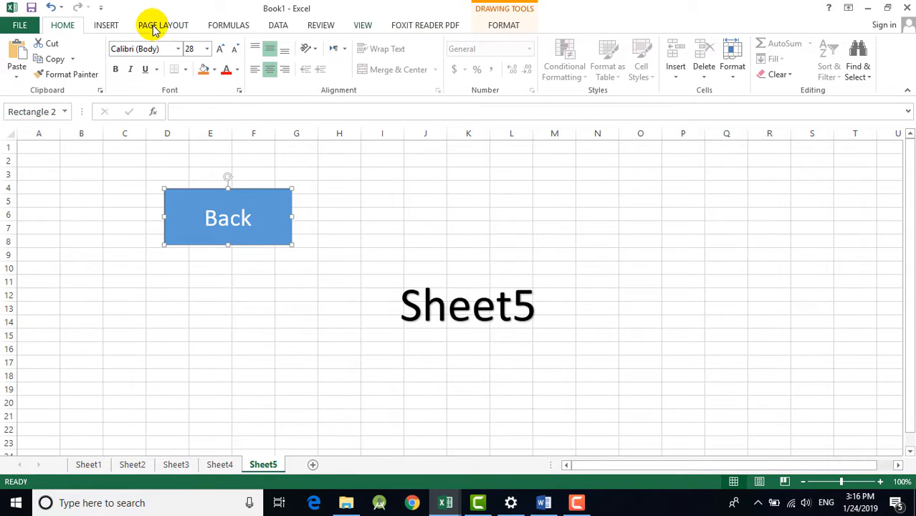
click(105, 27)
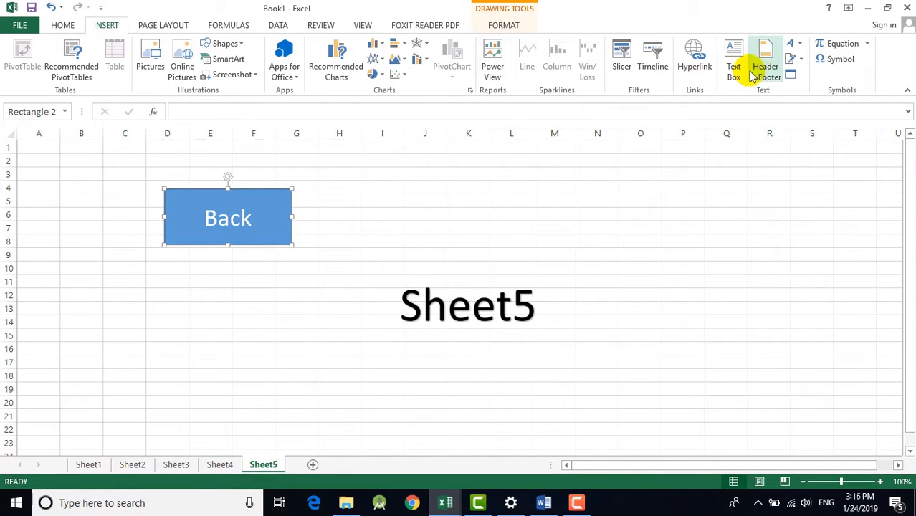
click(694, 66)
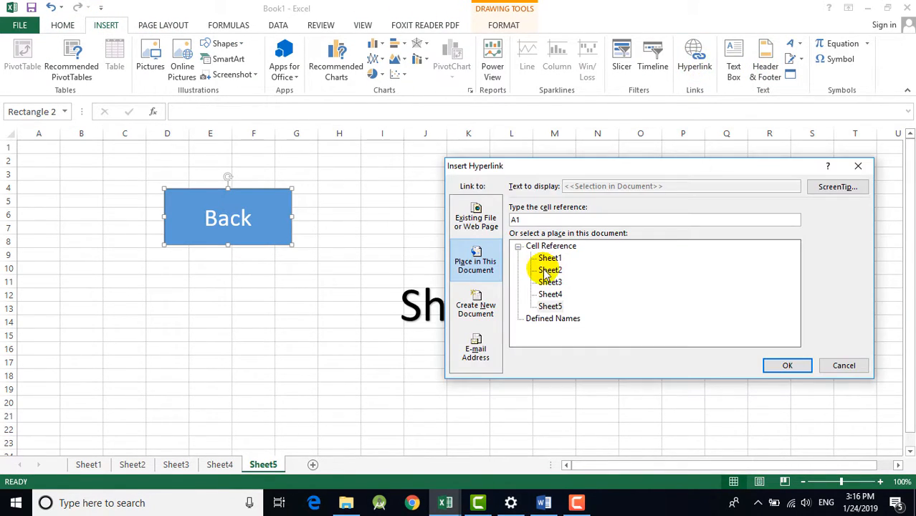
click(767, 367)
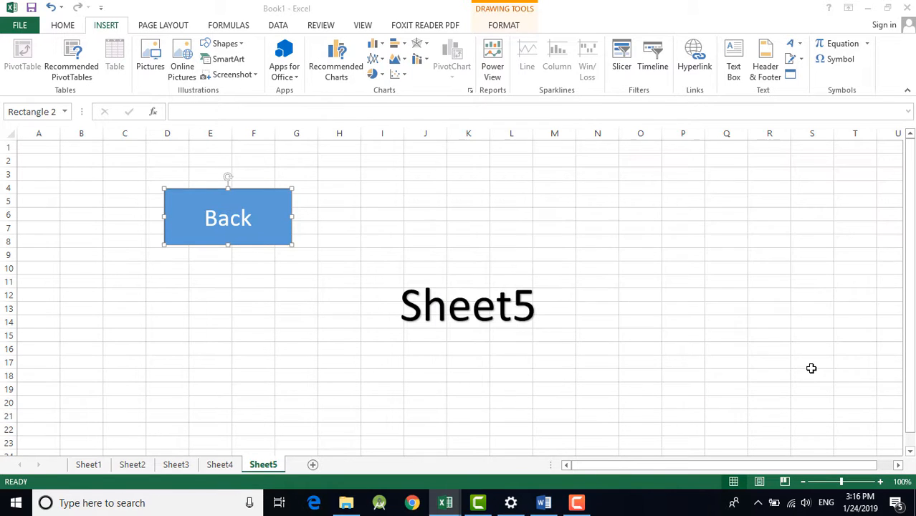
click(474, 201)
Test the Sheet2 and Sheet3 links in Sheet1's Name column, returning each time through the Go Back shape
click(89, 465)
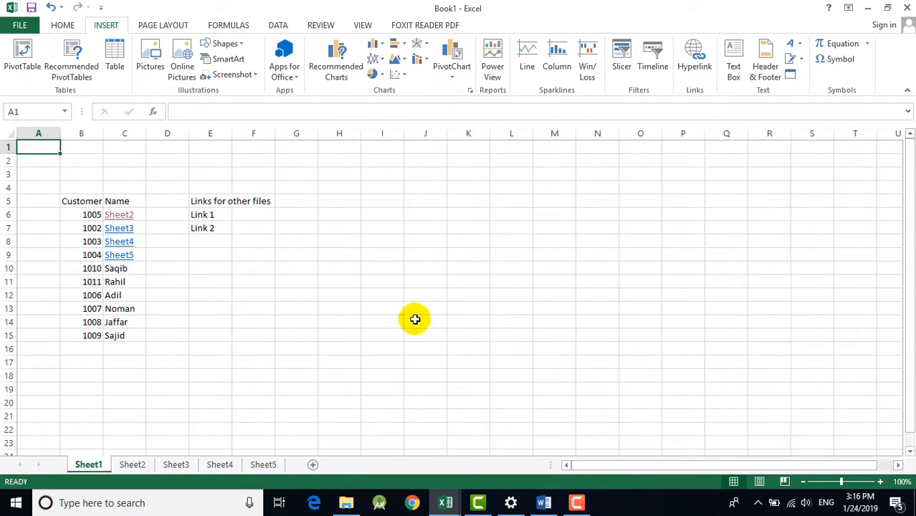
click(124, 215)
click(124, 215)
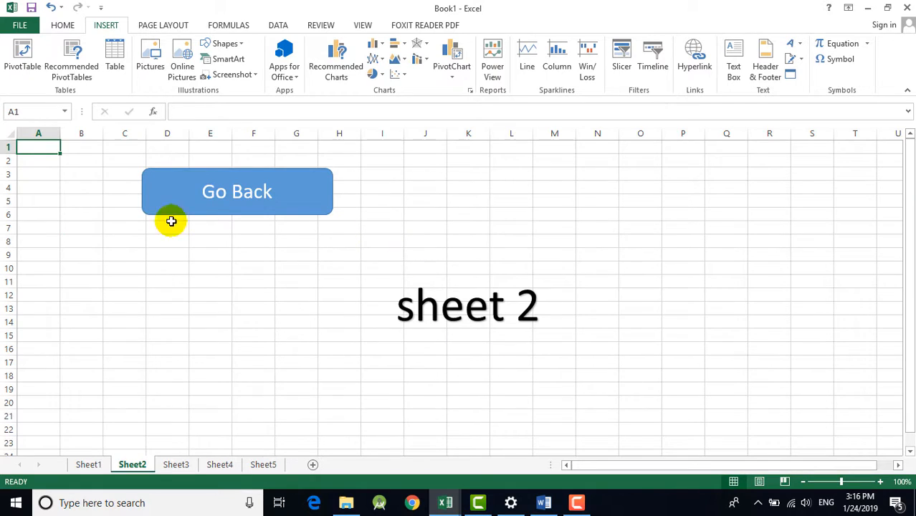
click(212, 205)
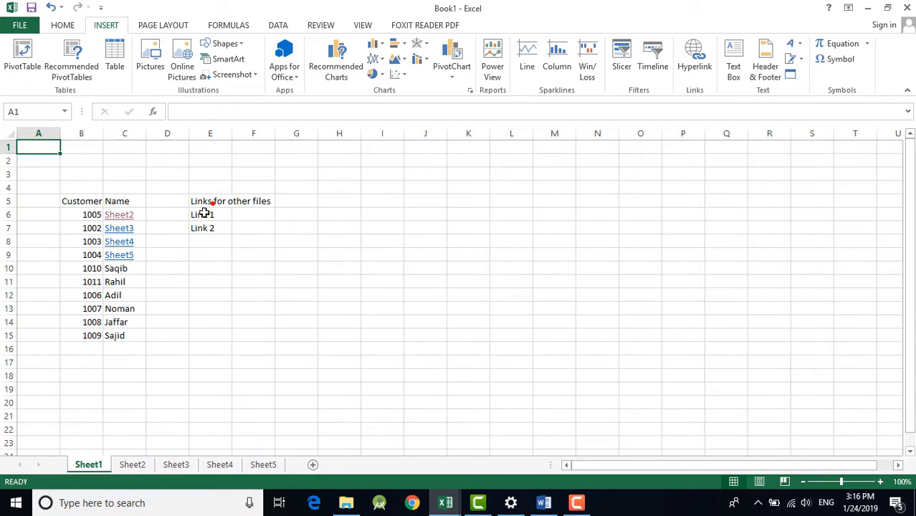
click(126, 230)
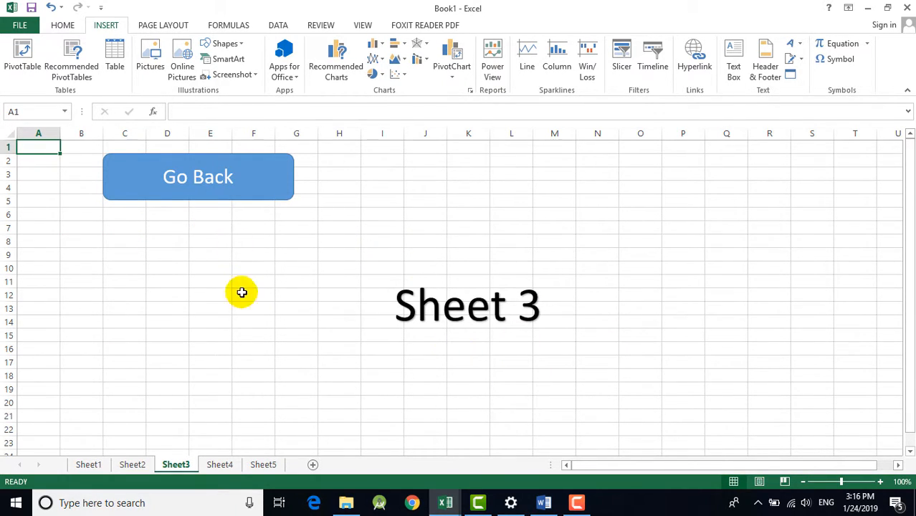
click(219, 198)
Test the Sheet4 and Sheet5 links in Sheet1's Name column, returning each time through the Back shape
click(127, 240)
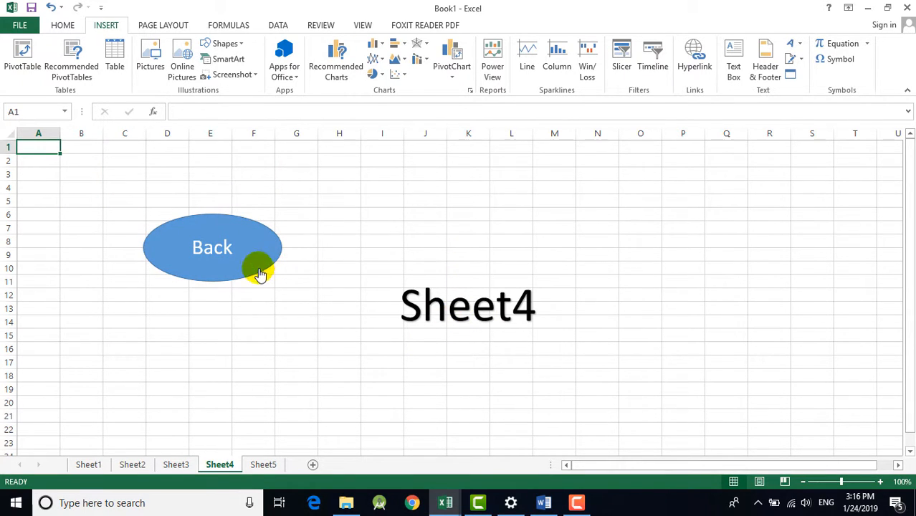
click(242, 257)
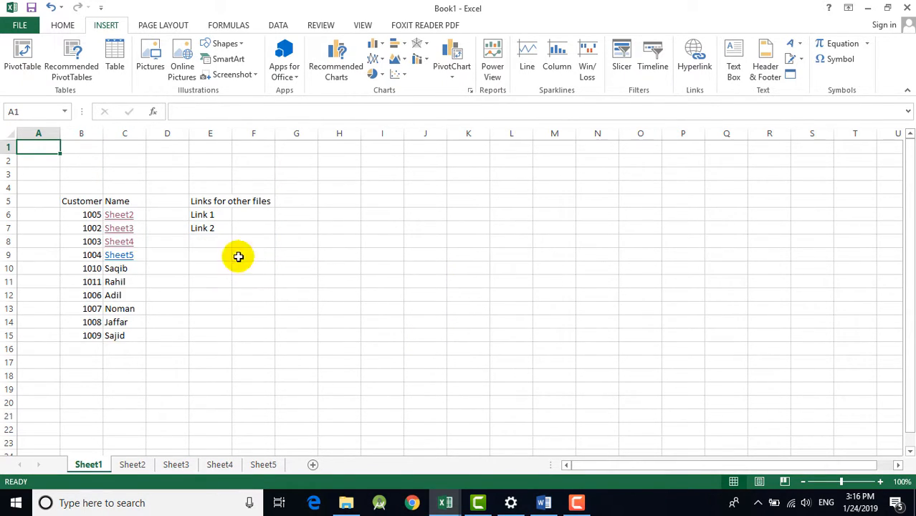
click(122, 257)
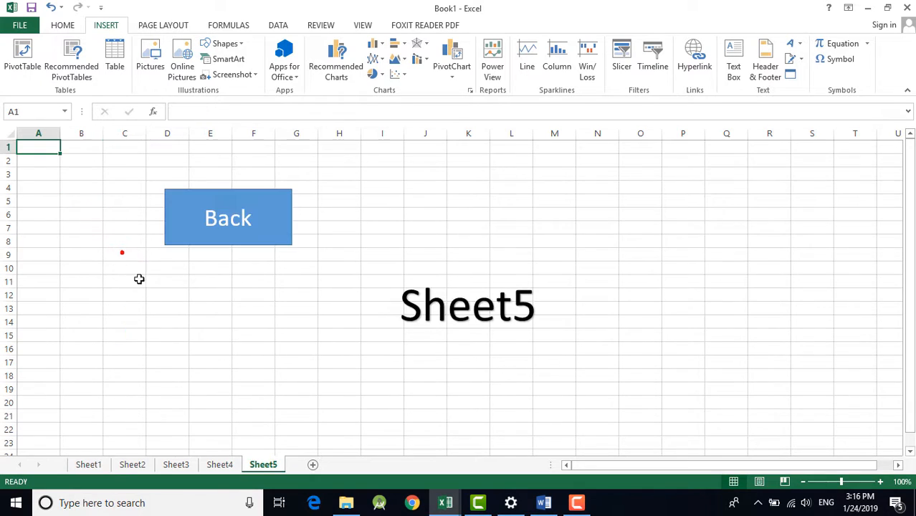
click(234, 237)
click(262, 293)
click(210, 216)
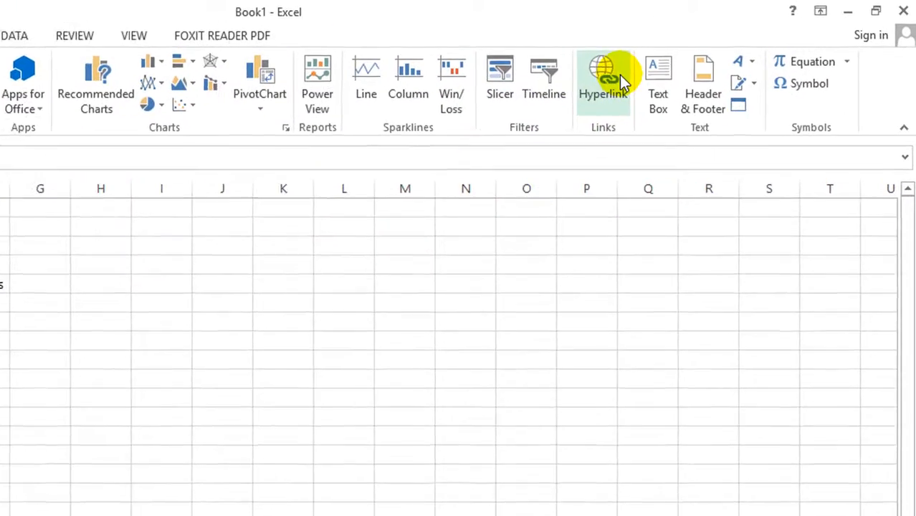
click(694, 54)
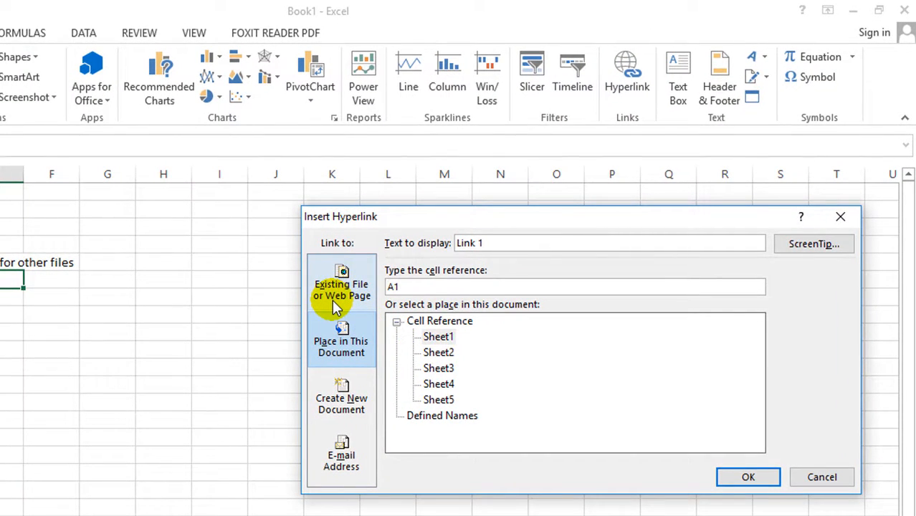
click(335, 285)
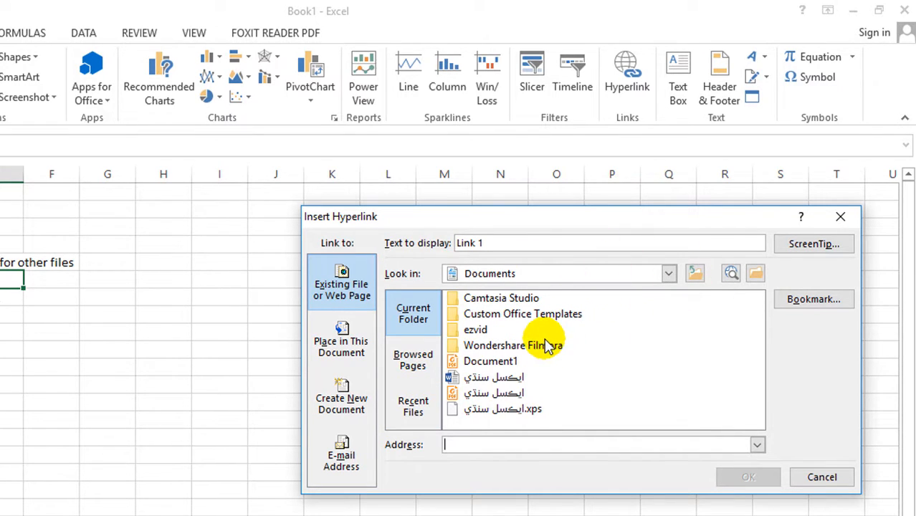
click(756, 274)
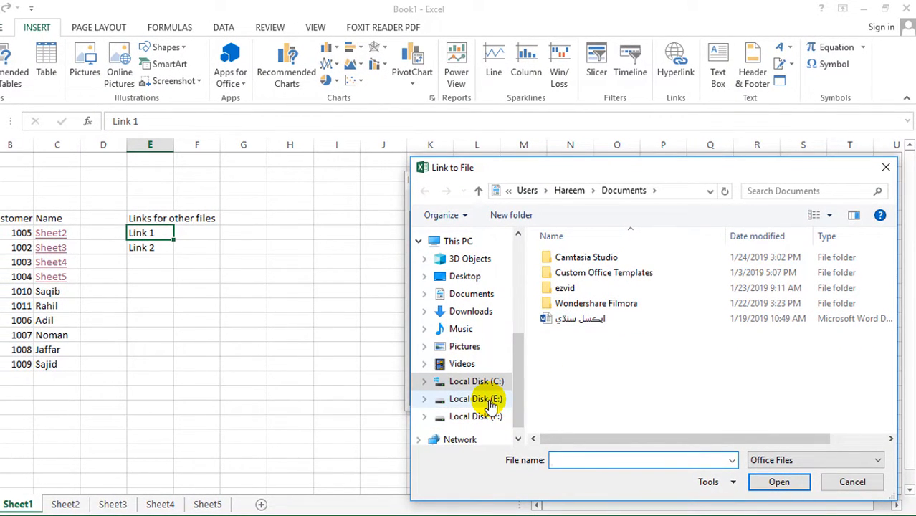
click(492, 399)
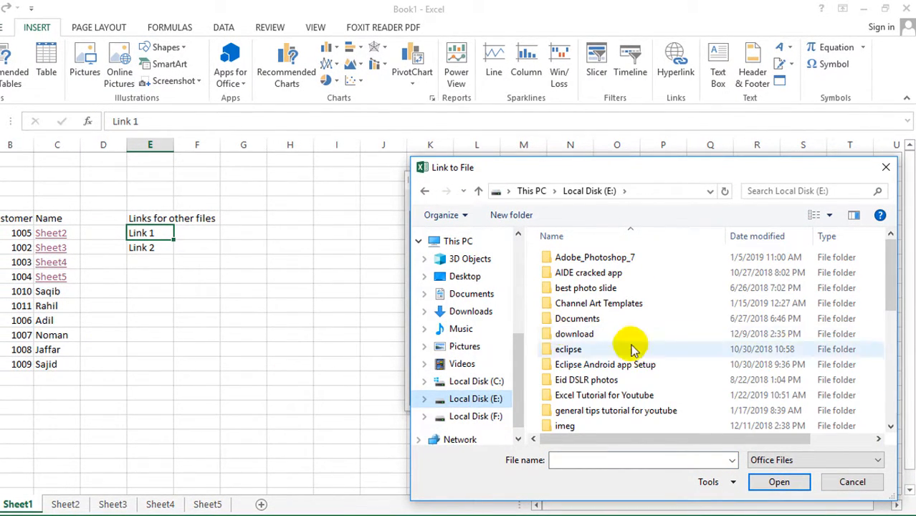
click(853, 481)
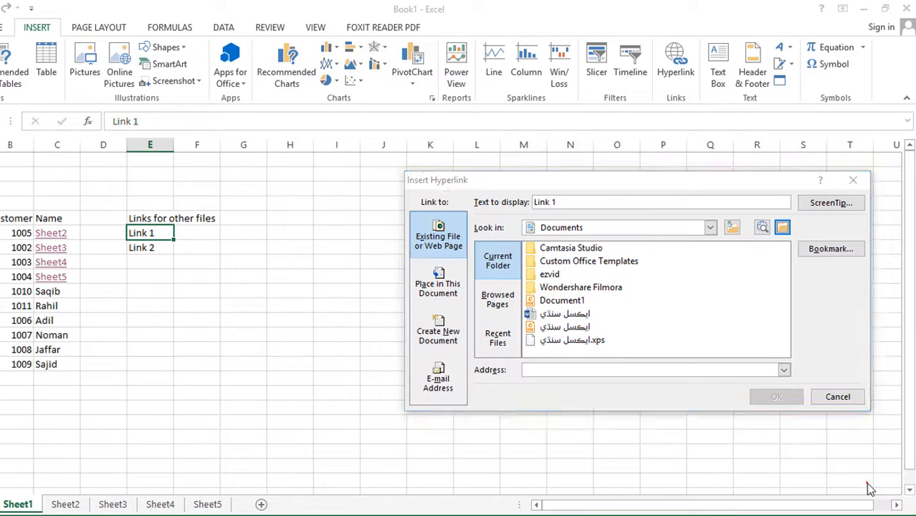
click(838, 397)
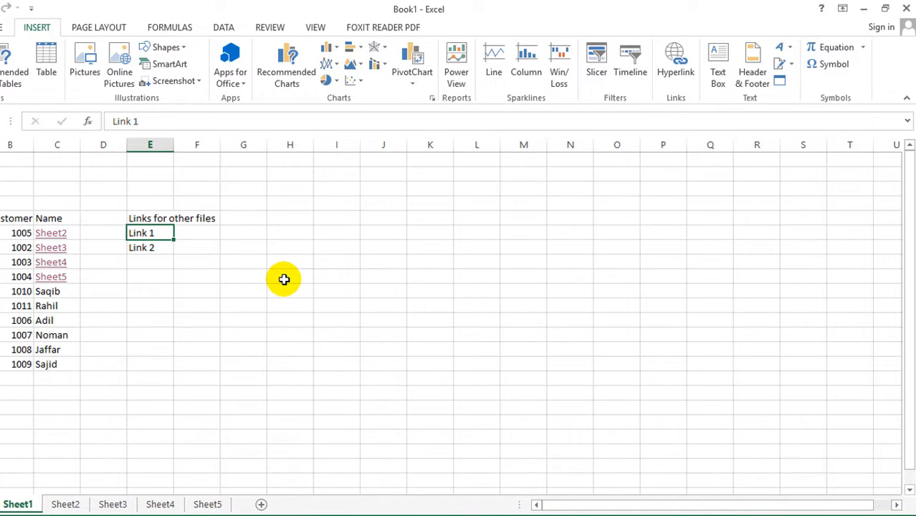
Save the workbook as "demo 1" in the Excel Advance tips folder
key(ctrl+s)
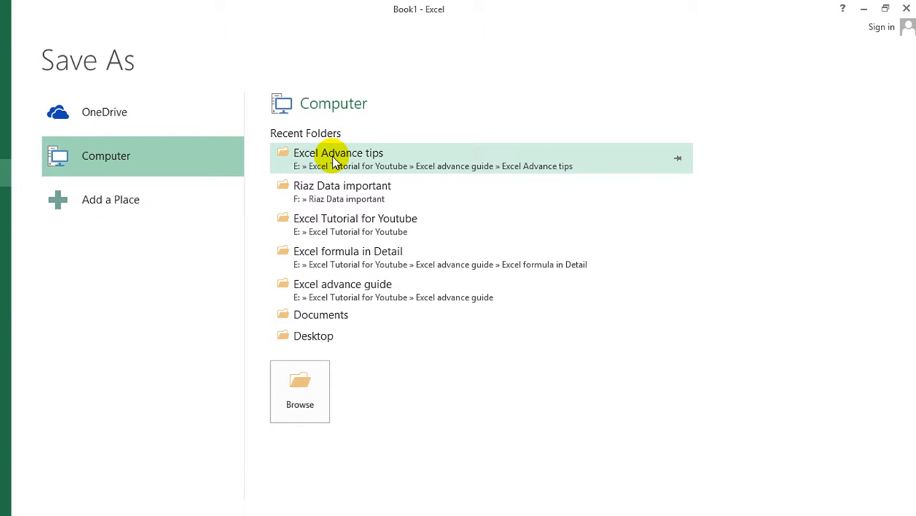
click(430, 164)
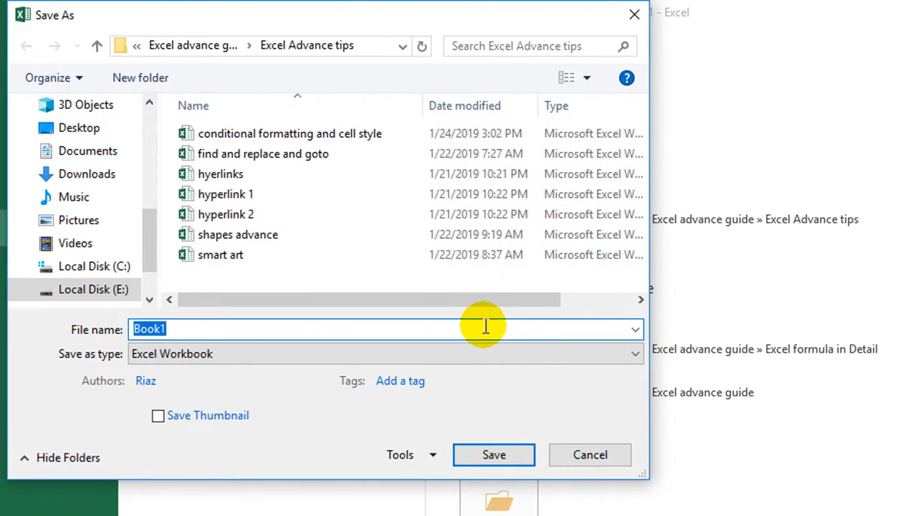
text(demo 1)
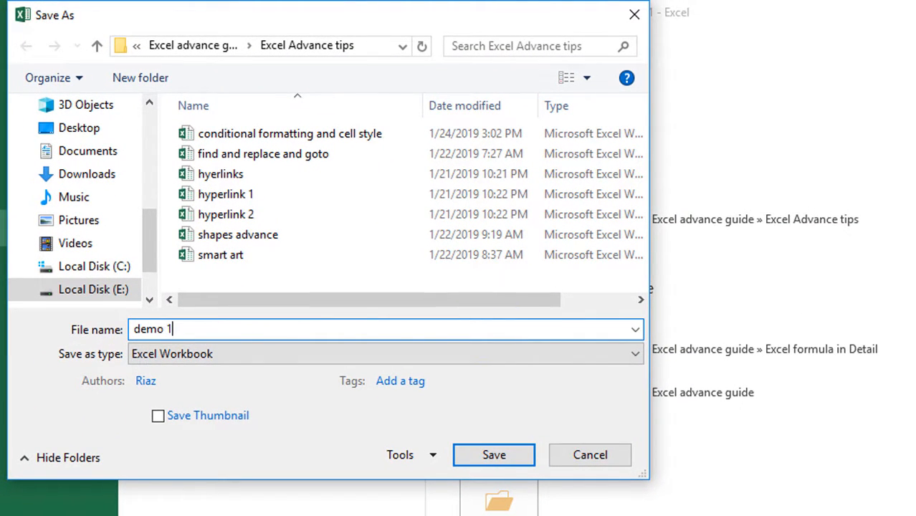
click(494, 454)
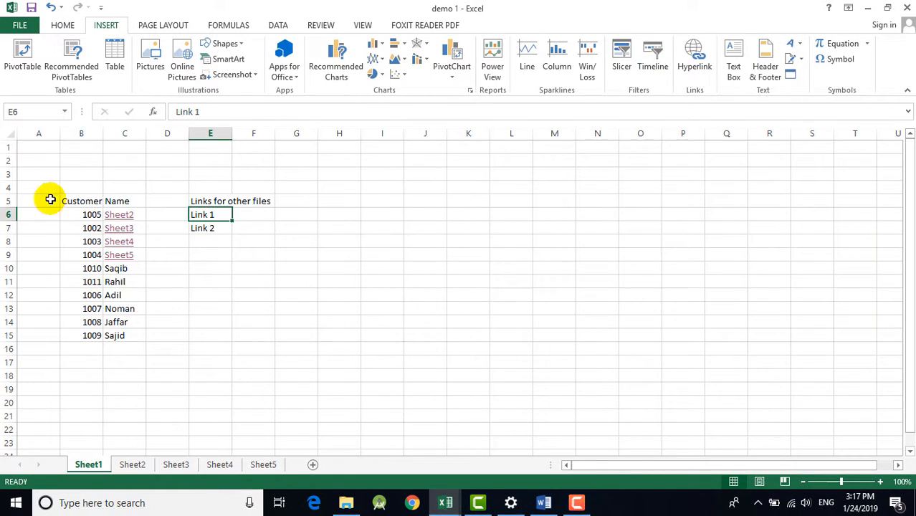
Hyperlink the Link 1 cell E6 to the existing file hyperlink 1.xlsx in the Excel Advance tips folder
click(702, 65)
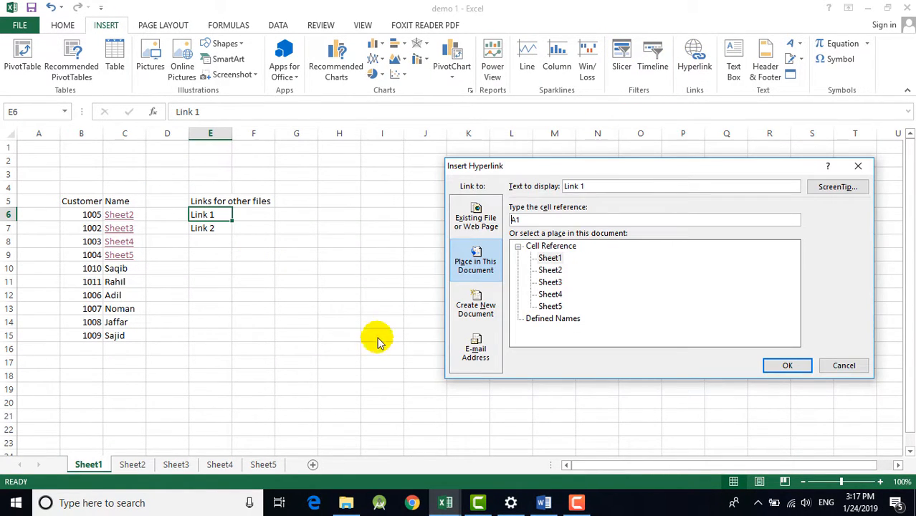
click(478, 224)
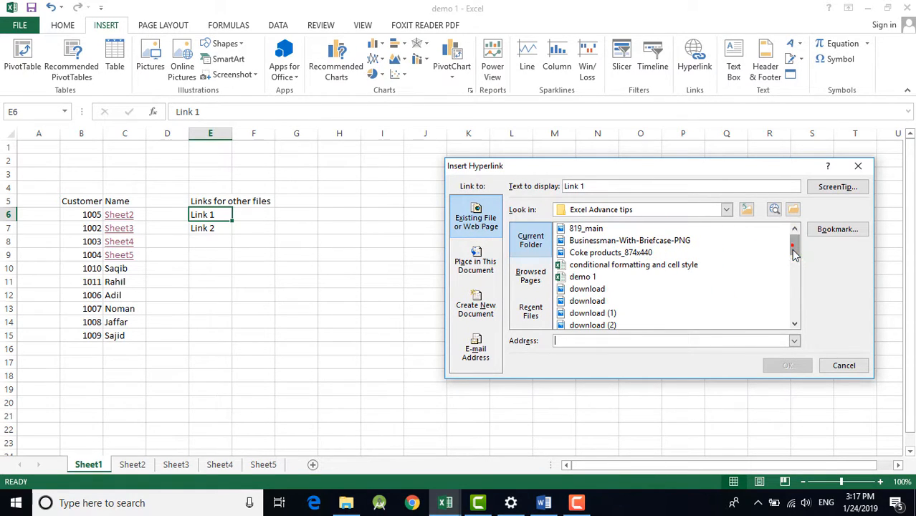
drag(794, 251, 794, 262)
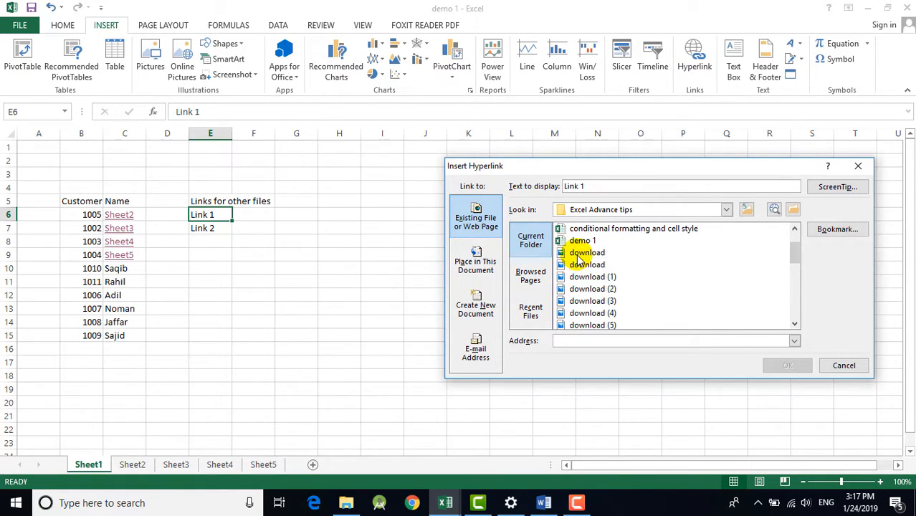
drag(795, 255, 796, 283)
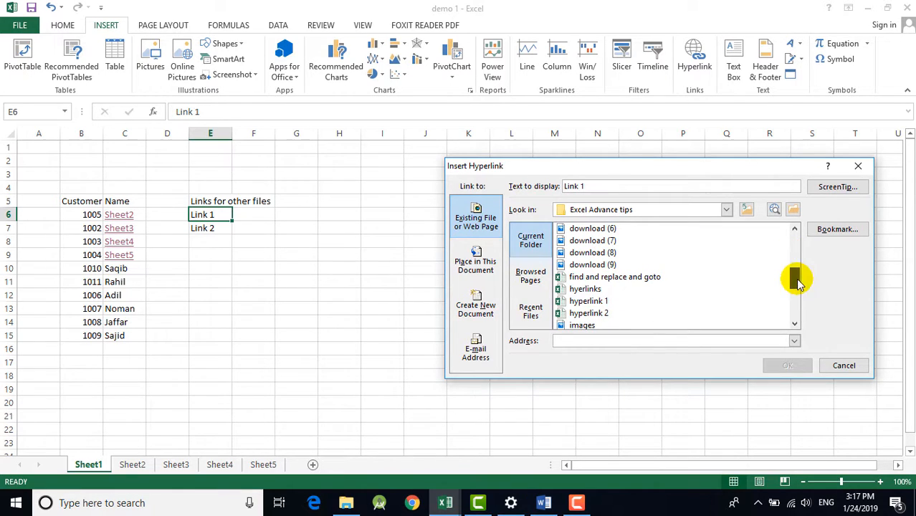
click(587, 302)
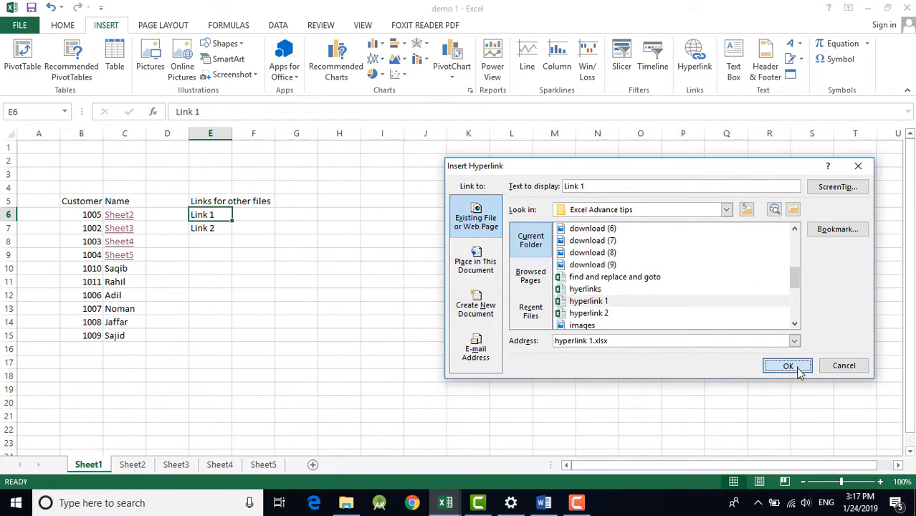
click(787, 366)
click(410, 251)
Hyperlink the Link 2 cell E7 to the existing file hyperlink 2.xlsx in the Excel Advance tips folder
click(208, 229)
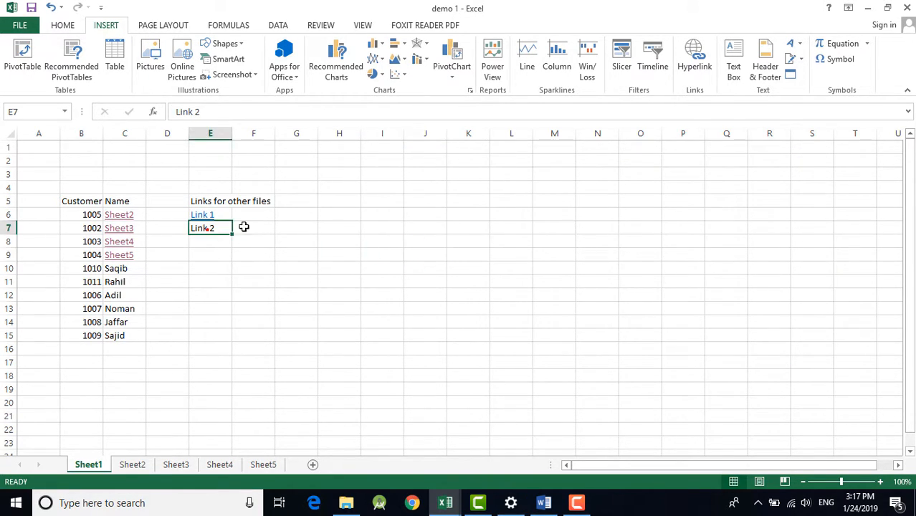
click(695, 64)
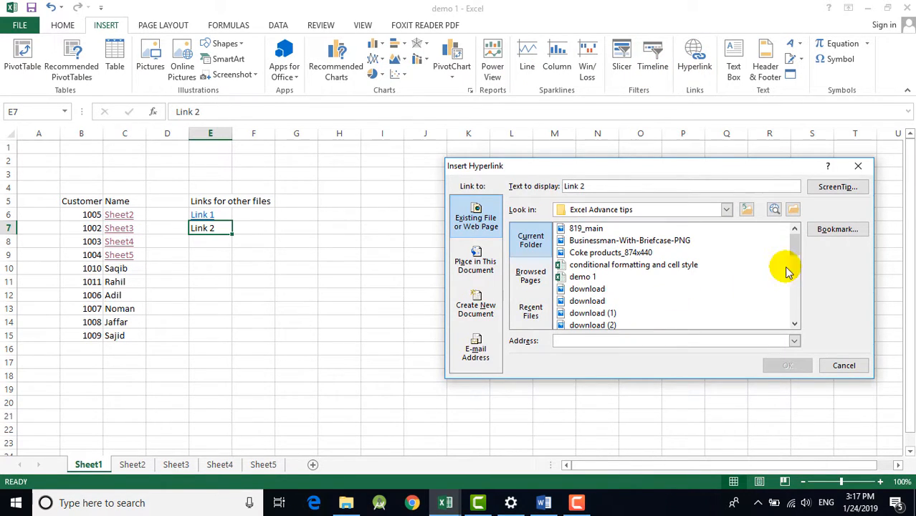
drag(794, 244, 803, 282)
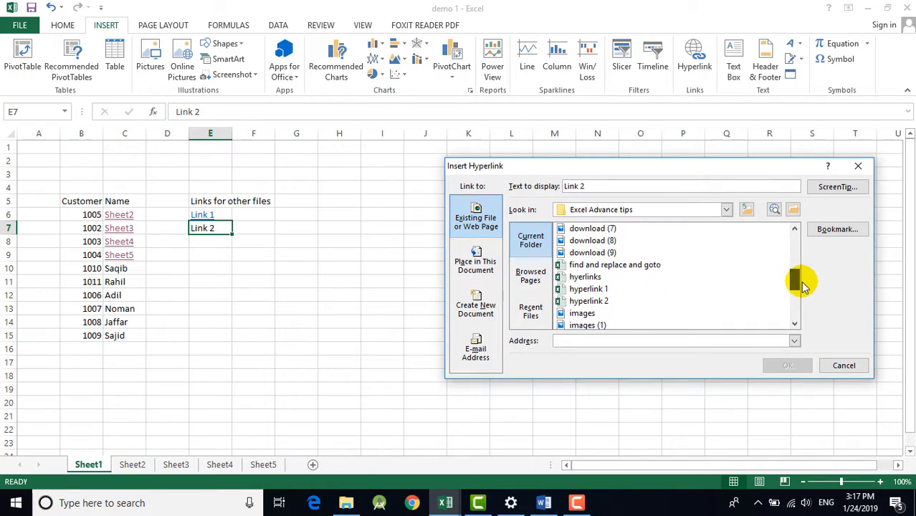
click(604, 301)
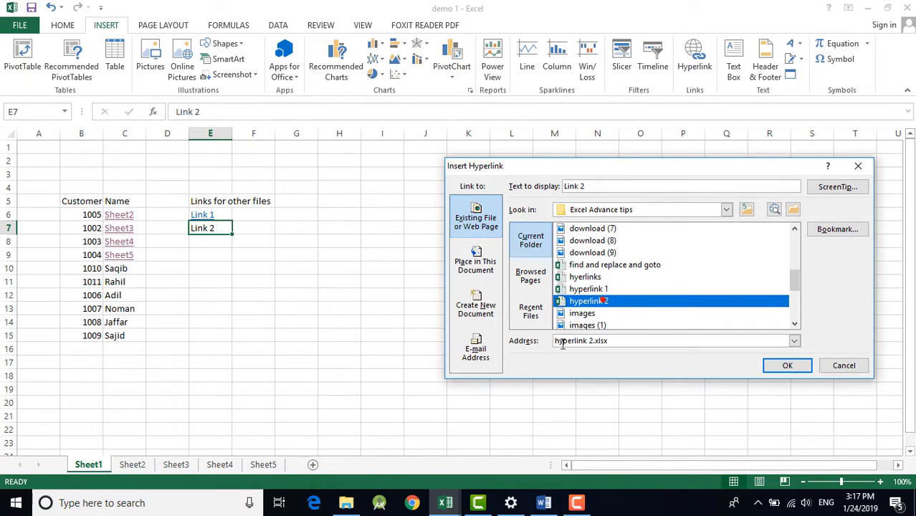
click(774, 364)
click(465, 253)
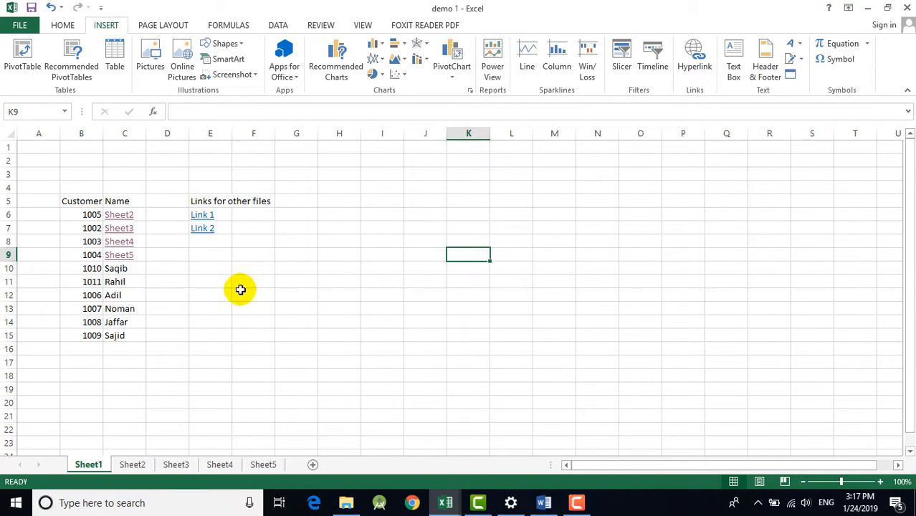
Test the Link 1 hyperlink and follow the HYPERLINK 1 banner's link from the opened workbook
click(203, 214)
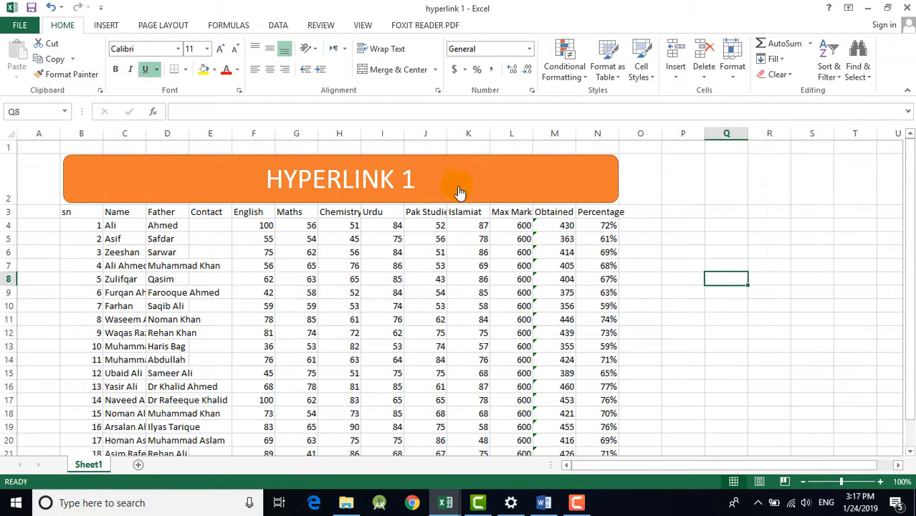
click(568, 196)
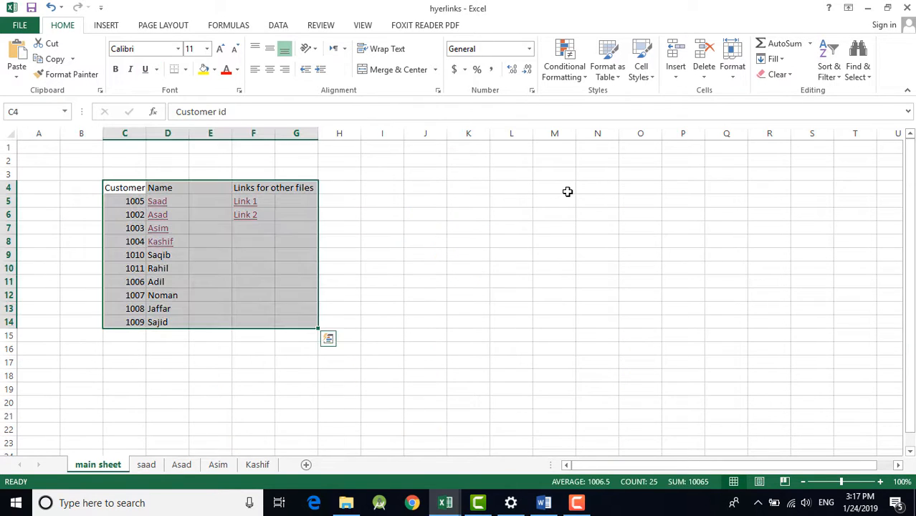
click(402, 226)
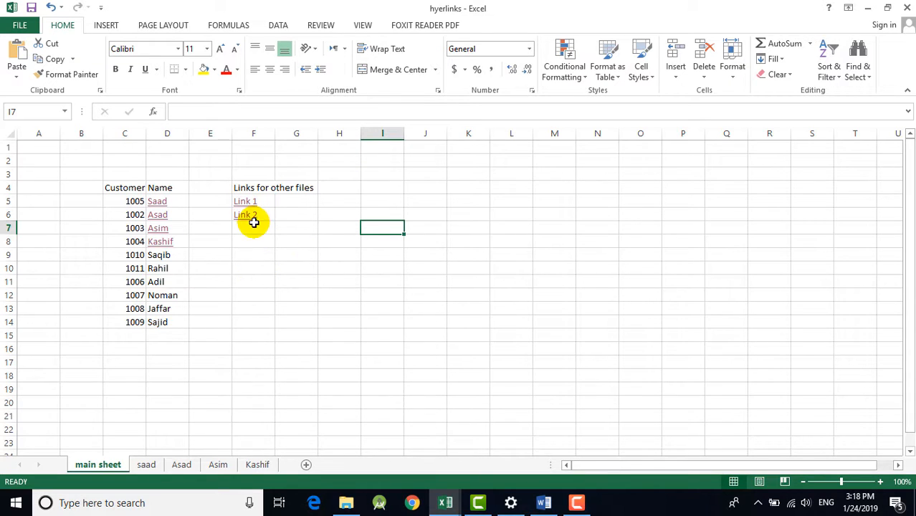
Look through the individual name sheets of the hyerlinks workbook and switch back to the demo 1 workbook
click(140, 466)
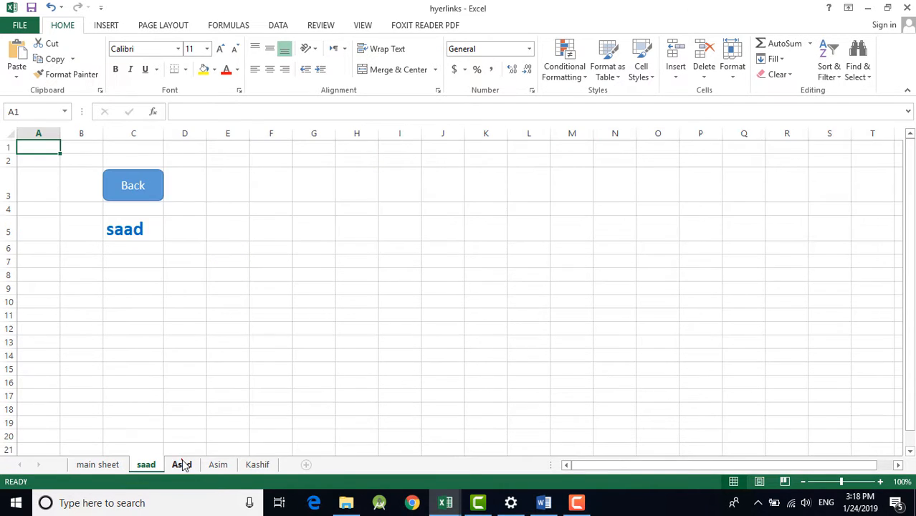
click(183, 464)
click(218, 465)
click(259, 463)
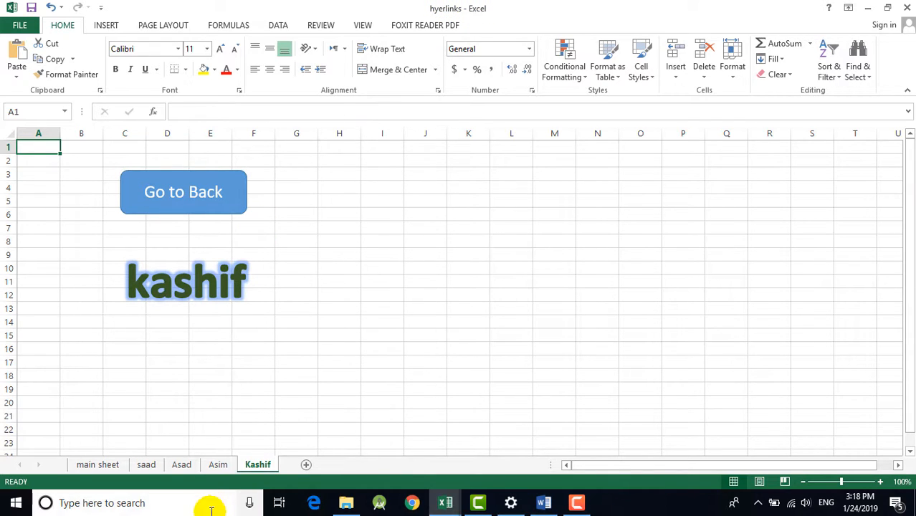
click(218, 465)
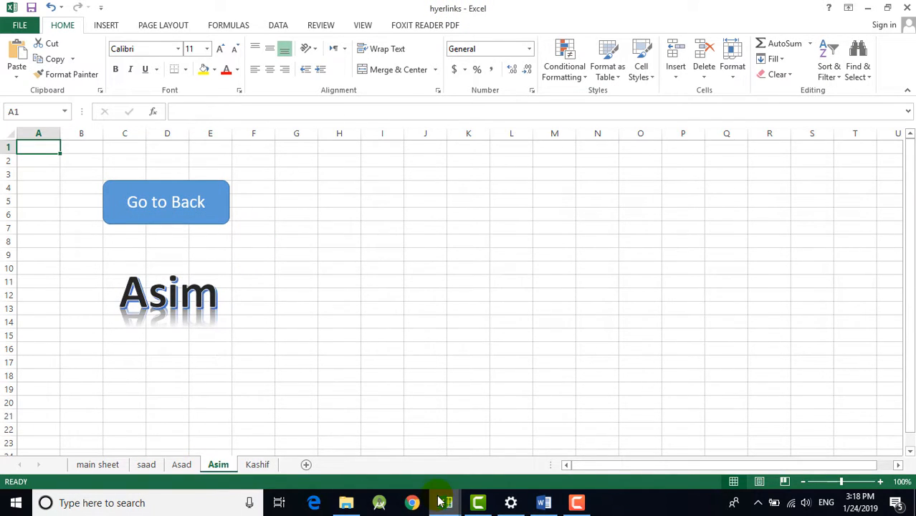
mouse_move(440, 501)
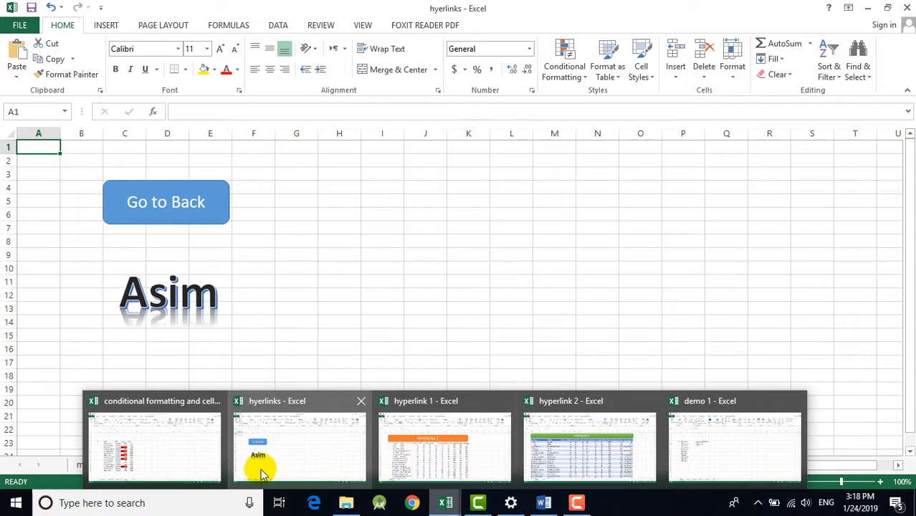
click(694, 441)
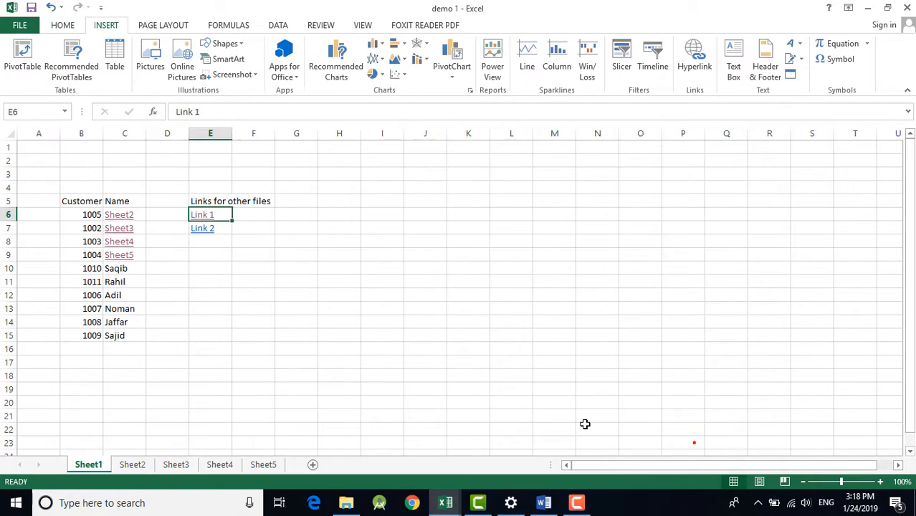
Follow Link 2 and change the HYPERLINK 2 banner's hyperlink to the existing file demo 1
click(202, 230)
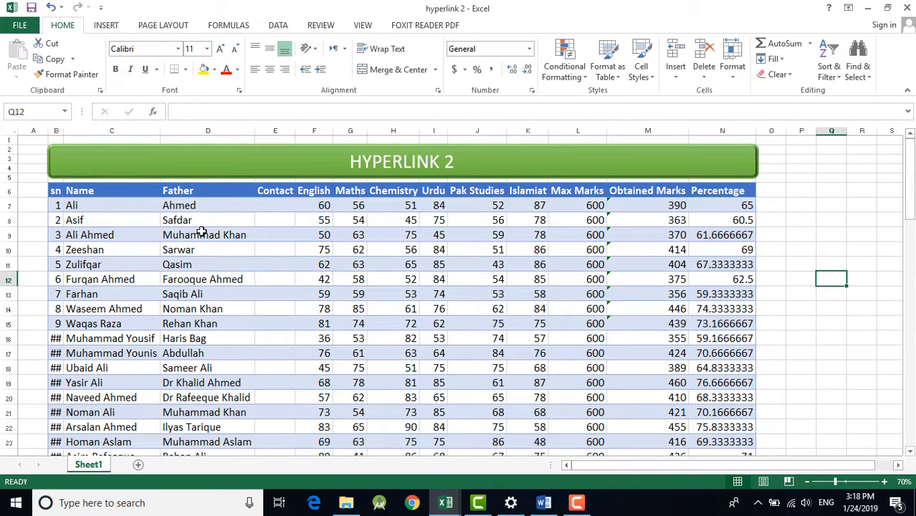
right_click(321, 175)
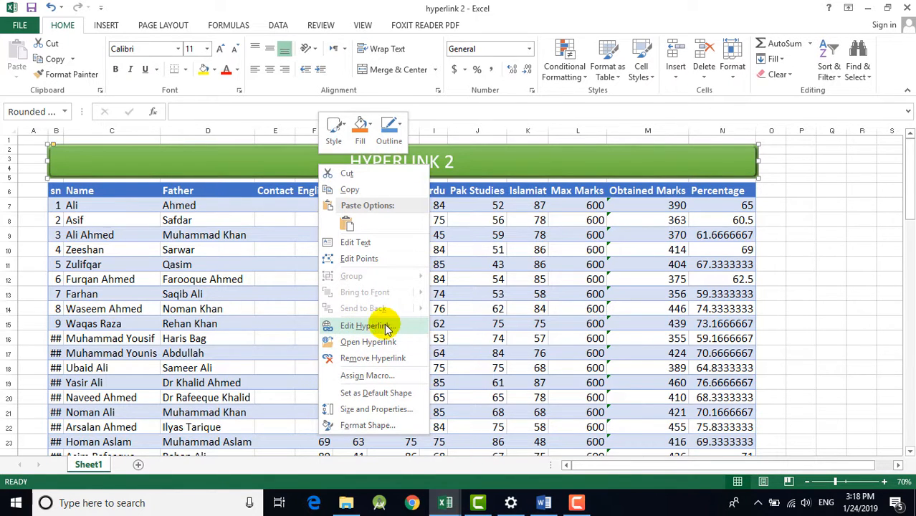
right_click(511, 174)
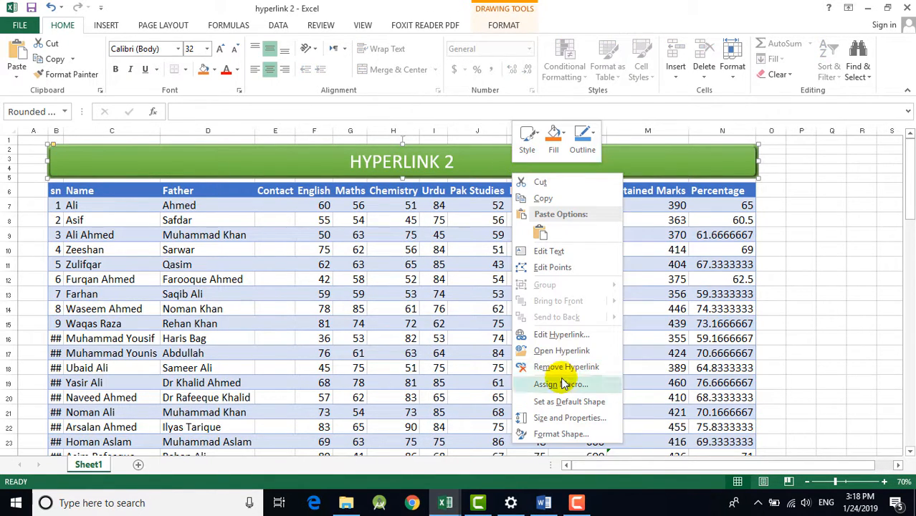
click(563, 335)
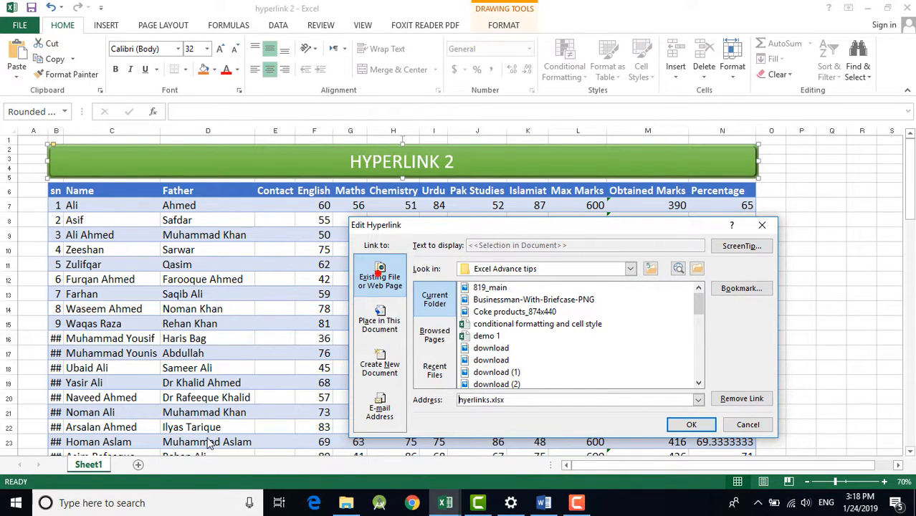
click(489, 336)
click(690, 424)
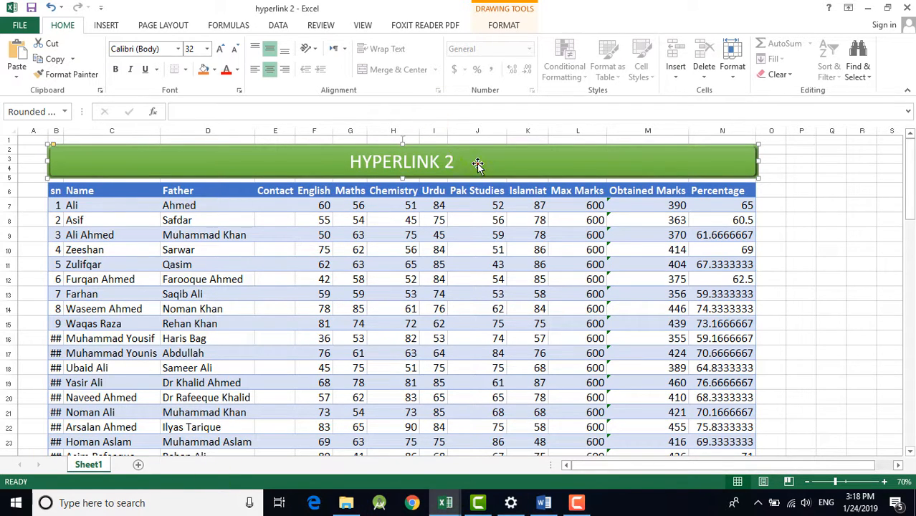
Test the HYPERLINK 2 banner's link and look through Sheet2 to Sheet5 of the demo 1 workbook
click(833, 251)
click(578, 163)
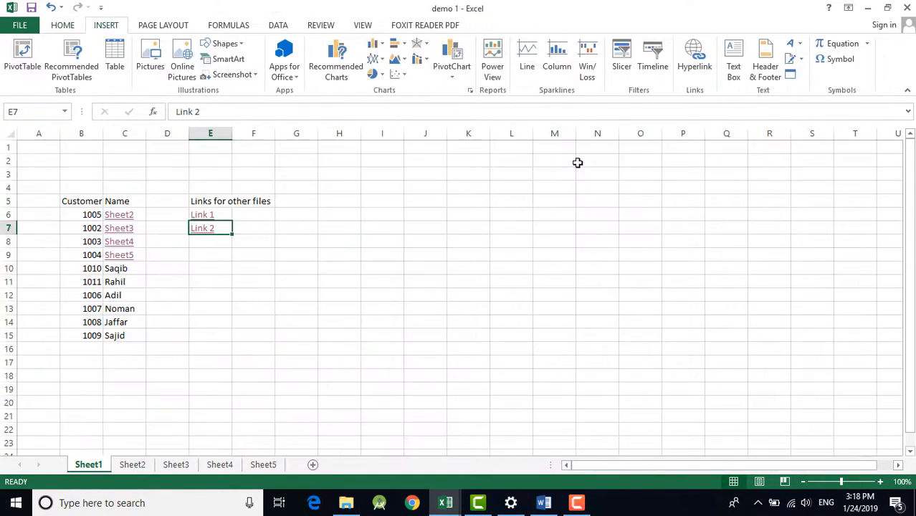
click(132, 465)
click(175, 465)
click(219, 464)
click(262, 464)
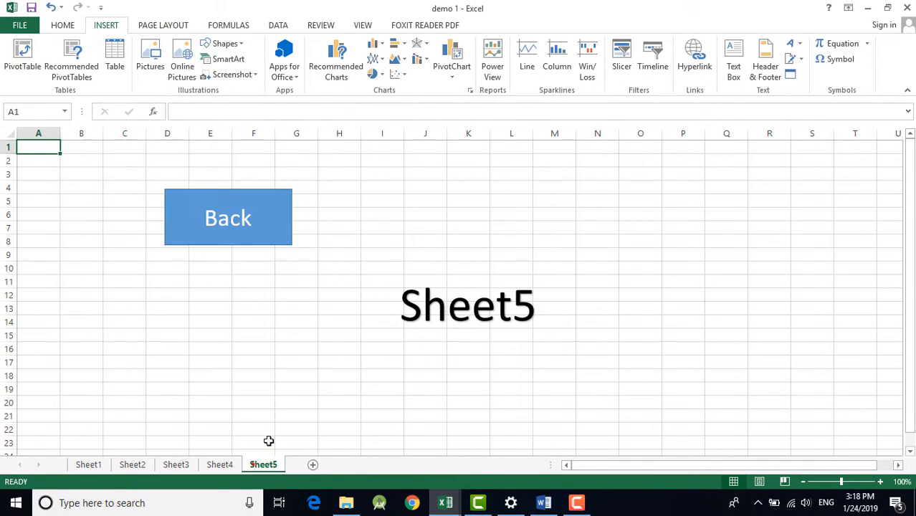